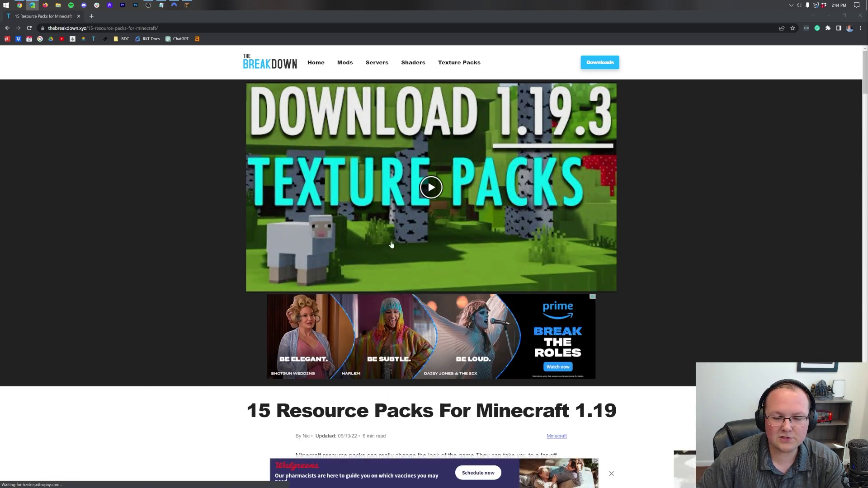
Look through the article's list of 15 texture packs for Minecraft 1.19 and view the John Smith Legacy entry.
{"action": "scroll", "coordinate": [667, 340], "scroll_direction": "down", "scroll_amount": 5}
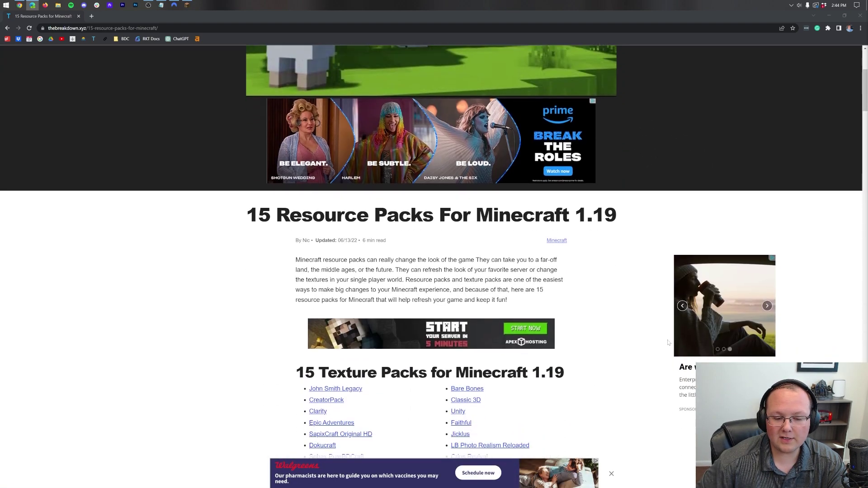
{"action": "left_click_drag", "start_coordinate": [493, 189], "coordinate": [557, 192]}
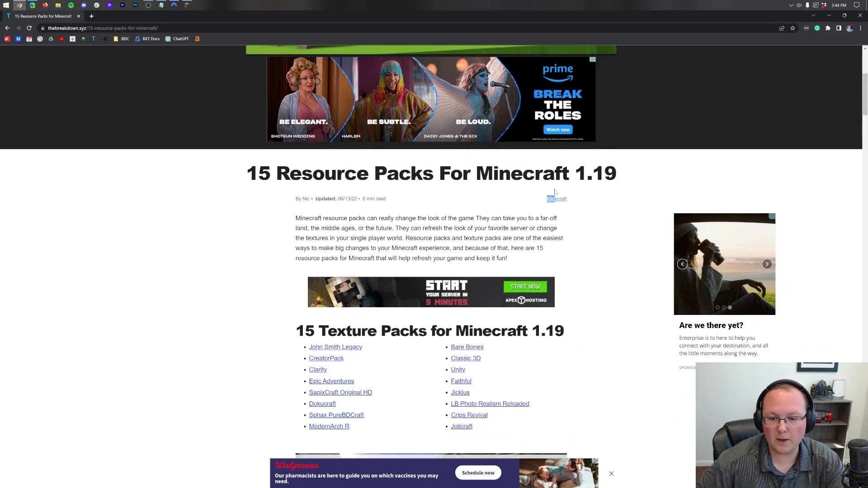
{"action": "scroll", "coordinate": [629, 295], "scroll_direction": "down", "scroll_amount": 3}
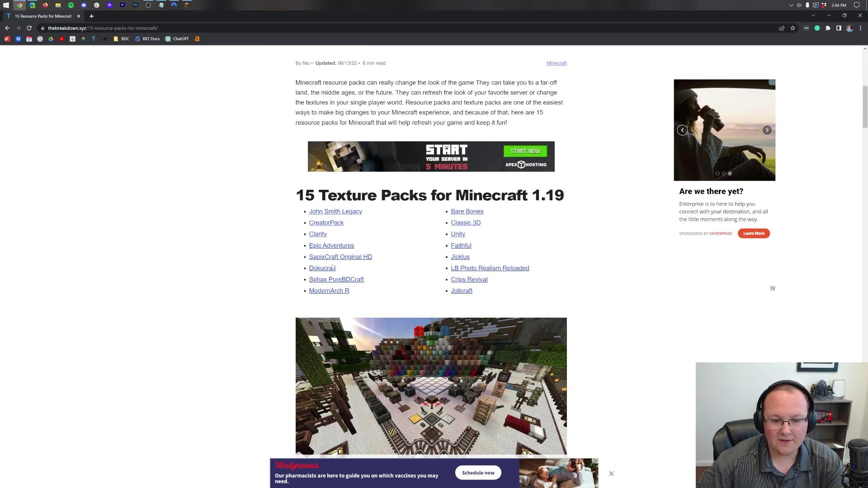
{"action": "left_click", "coordinate": [339, 216]}
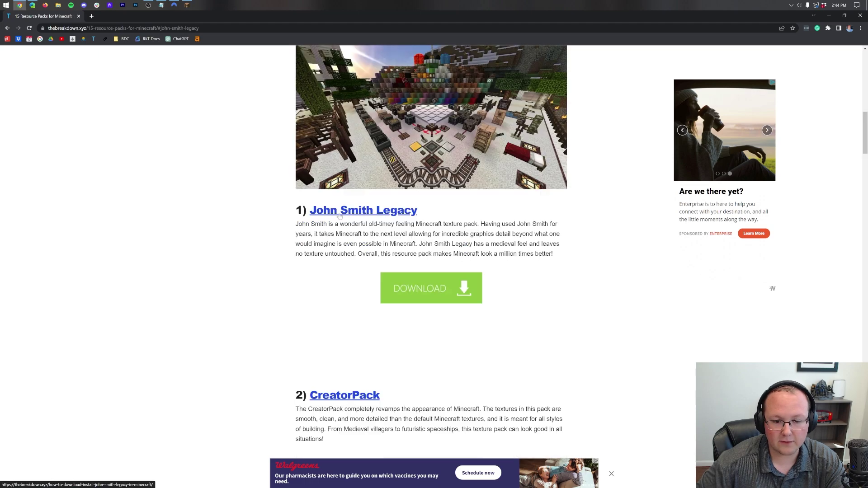
{"action": "scroll", "coordinate": [449, 299], "scroll_direction": "up", "scroll_amount": 15}
{"action": "scroll", "coordinate": [449, 300], "scroll_direction": "down", "scroll_amount": 4}
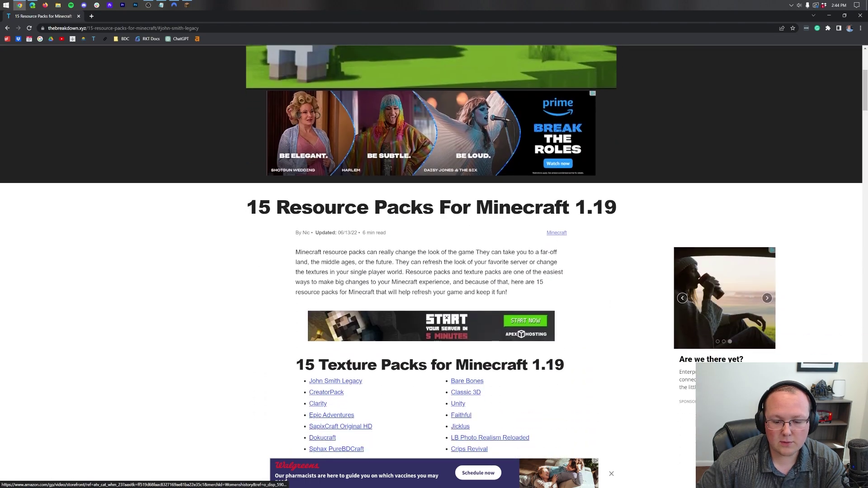
Go to the Bare Bones entry from the texture pack list and open its download link in a new tab.
{"action": "left_click", "coordinate": [467, 381]}
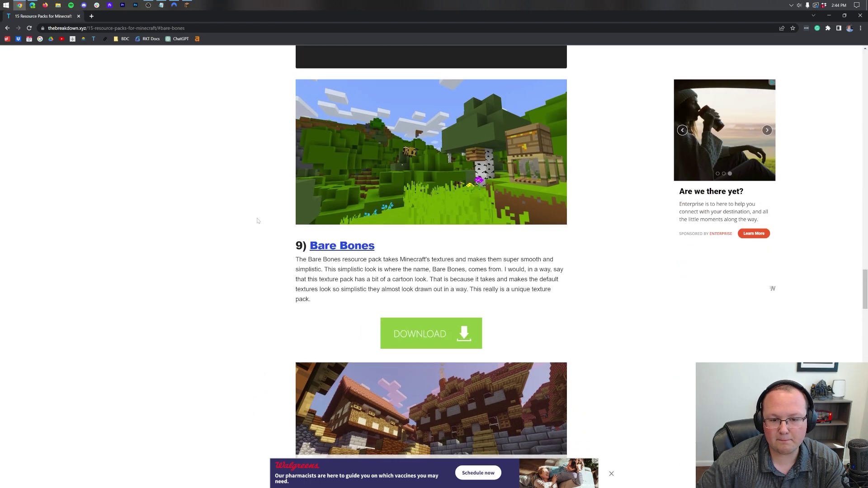
{"action": "right_click", "coordinate": [402, 324]}
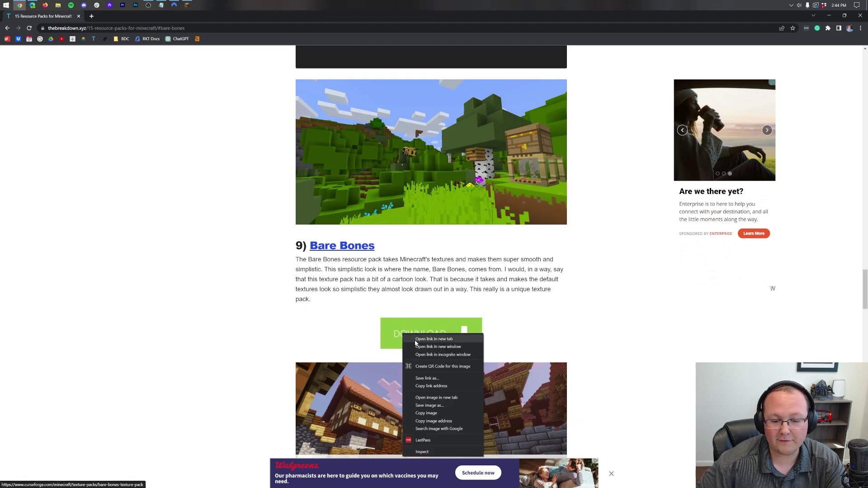
{"action": "left_click", "coordinate": [412, 331]}
Find the Sphax PureBDcraft entry in the article and open its download link in a new tab.
{"action": "scroll", "coordinate": [408, 357], "scroll_direction": "up", "scroll_amount": 20}
{"action": "scroll", "coordinate": [408, 357], "scroll_direction": "up", "scroll_amount": 5}
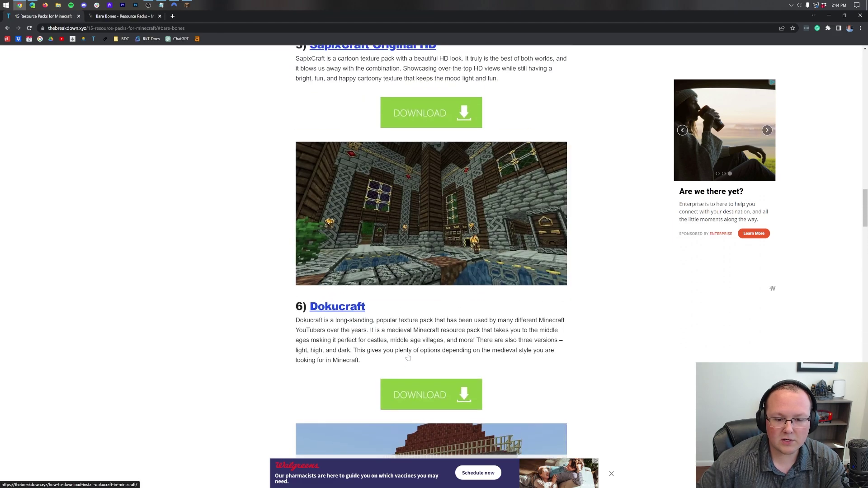
{"action": "scroll", "coordinate": [435, 391], "scroll_direction": "down", "scroll_amount": 6}
{"action": "right_click", "coordinate": [435, 391]}
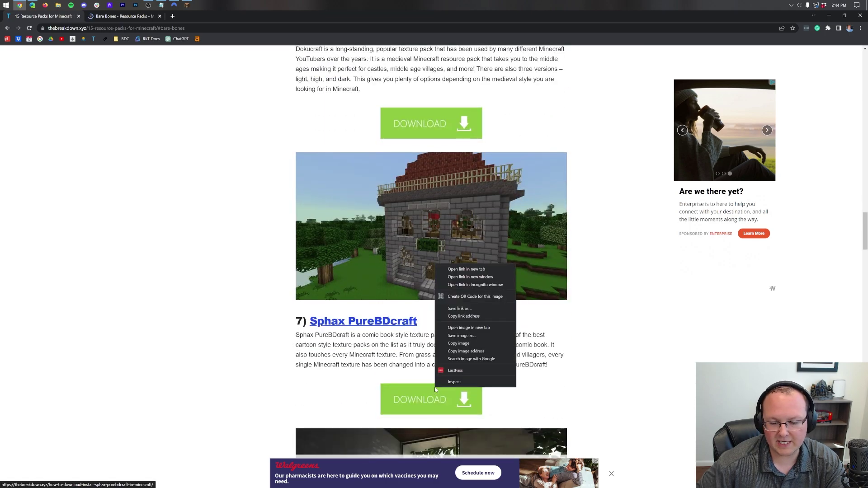
{"action": "left_click", "coordinate": [461, 269]}
Return to the John Smith Legacy entry and open its download link in a new tab.
{"action": "scroll", "coordinate": [443, 333], "scroll_direction": "up", "scroll_amount": 15}
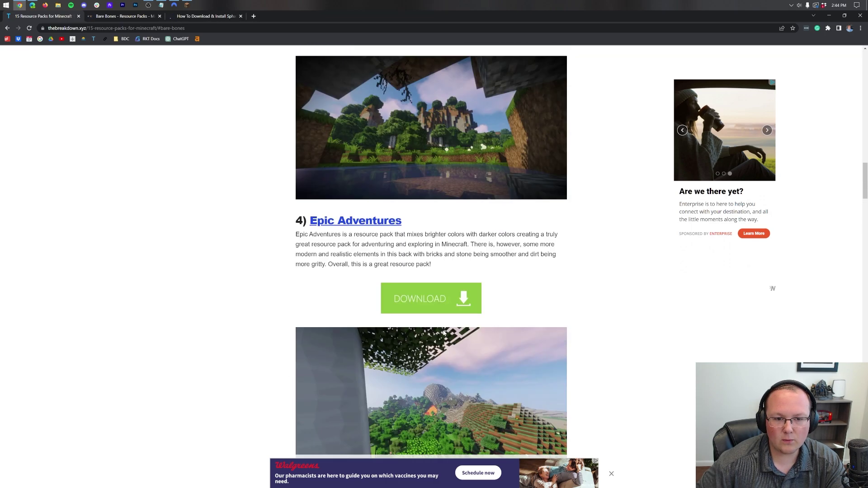
{"action": "scroll", "coordinate": [444, 333], "scroll_direction": "up", "scroll_amount": 10}
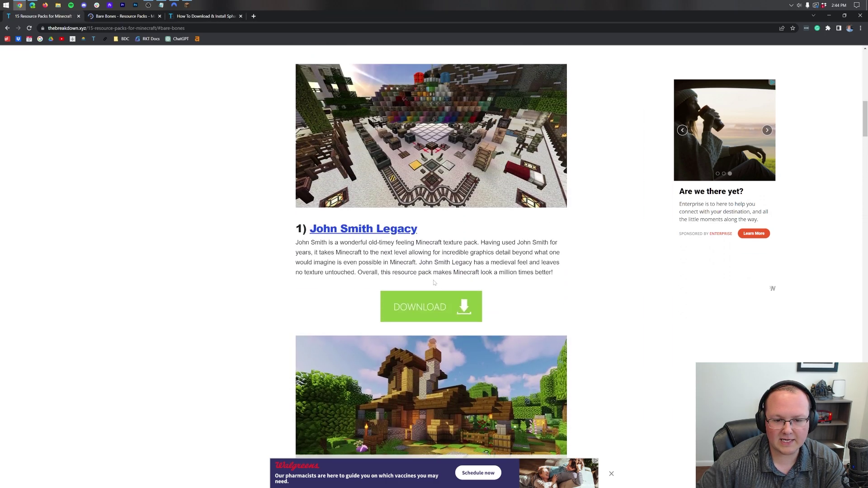
{"action": "right_click", "coordinate": [432, 313]}
{"action": "left_click", "coordinate": [453, 318]}
Find the Faithful entry further along the article and open its download guide in a new tab.
{"action": "scroll", "coordinate": [430, 317], "scroll_direction": "down", "scroll_amount": 20}
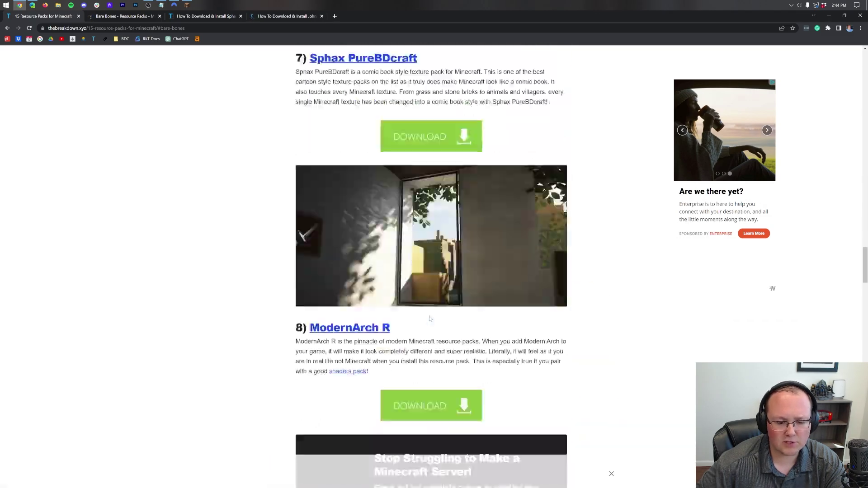
{"action": "scroll", "coordinate": [430, 319], "scroll_direction": "down", "scroll_amount": 20}
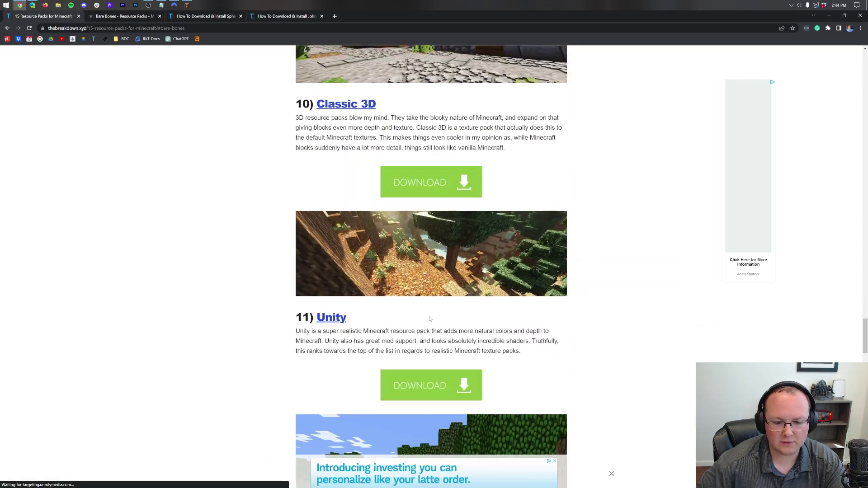
{"action": "scroll", "coordinate": [430, 319], "scroll_direction": "down", "scroll_amount": 1}
{"action": "left_click", "coordinate": [429, 216]}
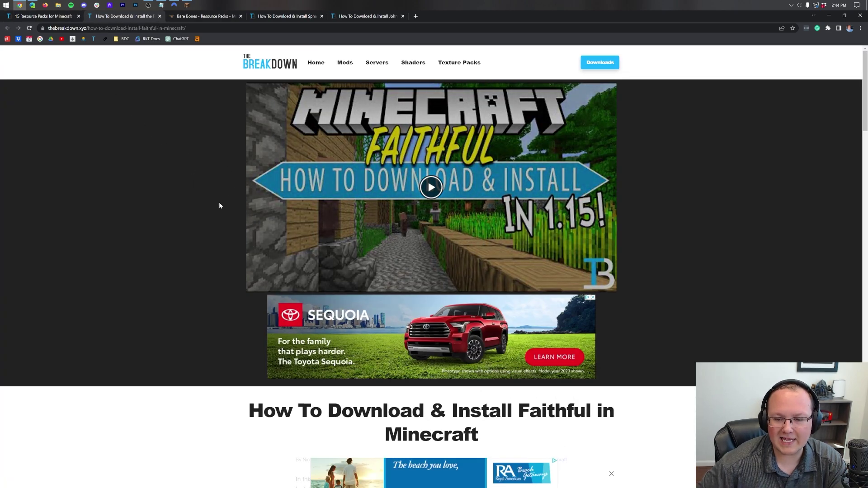
Open the Faithful x32 download page from the Faithful installation article.
{"action": "scroll", "coordinate": [486, 272], "scroll_direction": "down", "scroll_amount": 1}
{"action": "scroll", "coordinate": [486, 272], "scroll_direction": "down", "scroll_amount": 2}
{"action": "scroll", "coordinate": [486, 271], "scroll_direction": "down", "scroll_amount": 2}
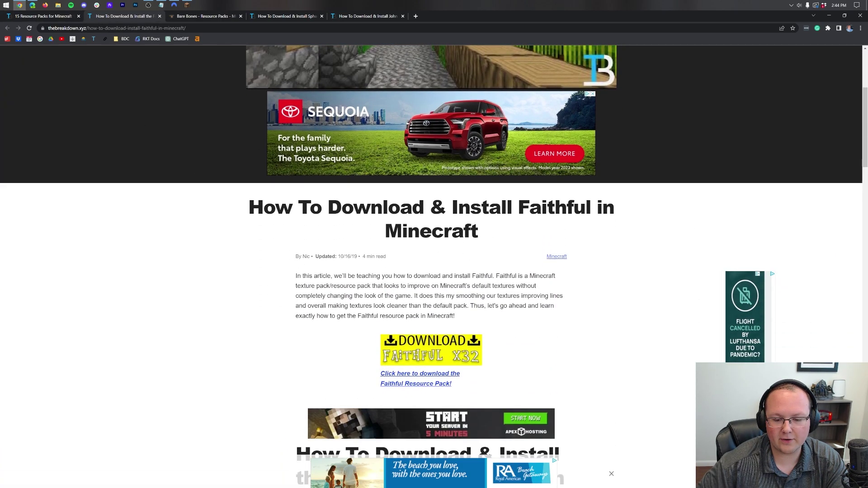
{"action": "left_click", "coordinate": [428, 349]}
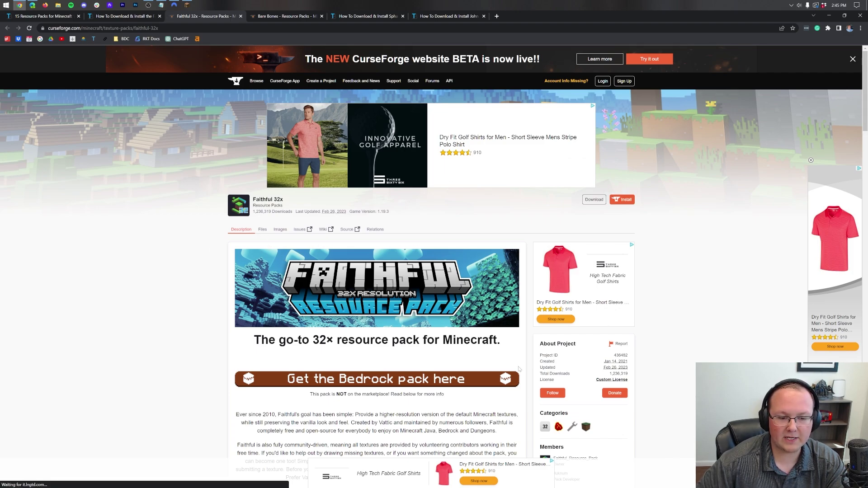
Show the files of Faithful 32x and download the main file for 1.19.3, the February 2023 Pre-release.
{"action": "left_click", "coordinate": [262, 229]}
{"action": "scroll", "coordinate": [289, 247], "scroll_direction": "down", "scroll_amount": 3}
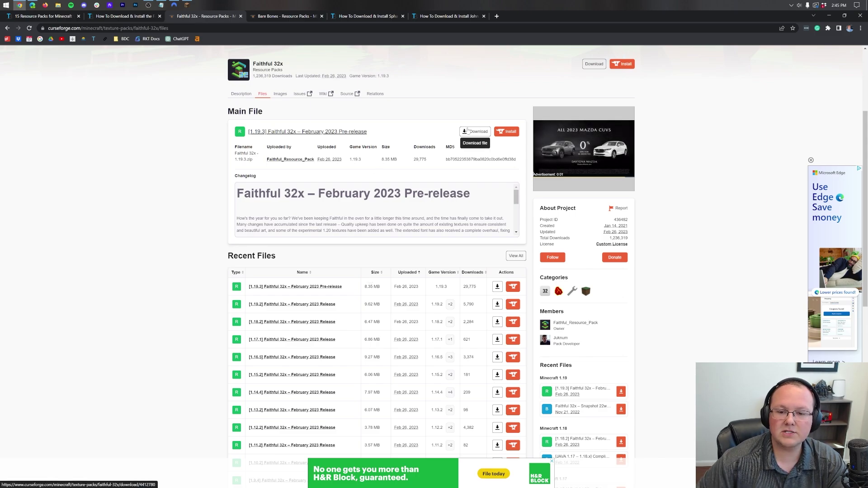
{"action": "left_click", "coordinate": [464, 135]}
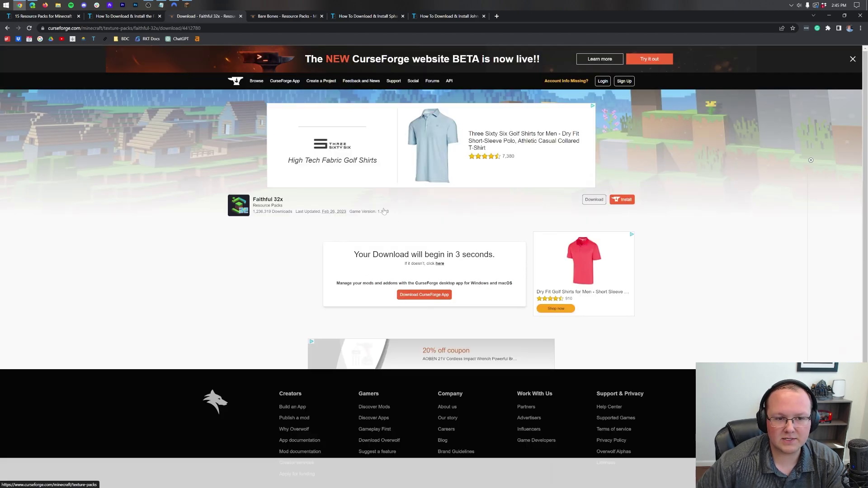
Switch to the Bare Bones page and download its main file, Bare Bones 1.19.
{"action": "key", "text": "ctrl+Tab"}
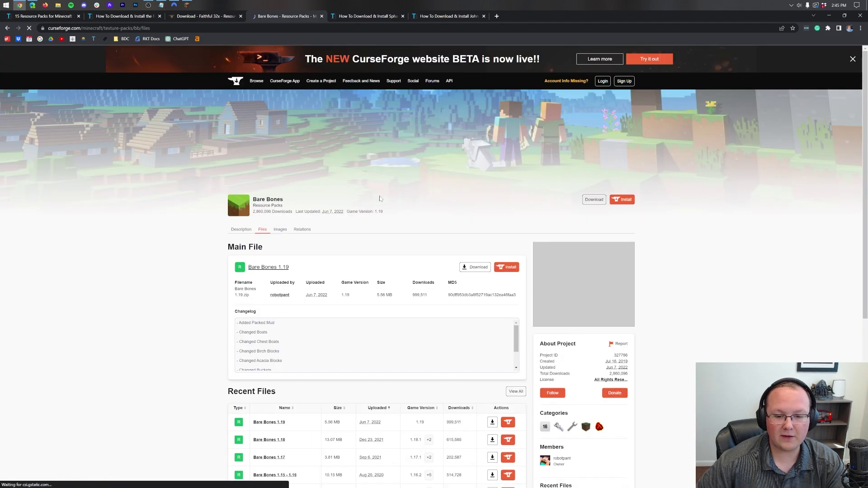
{"action": "scroll", "coordinate": [380, 199], "scroll_direction": "down", "scroll_amount": 2}
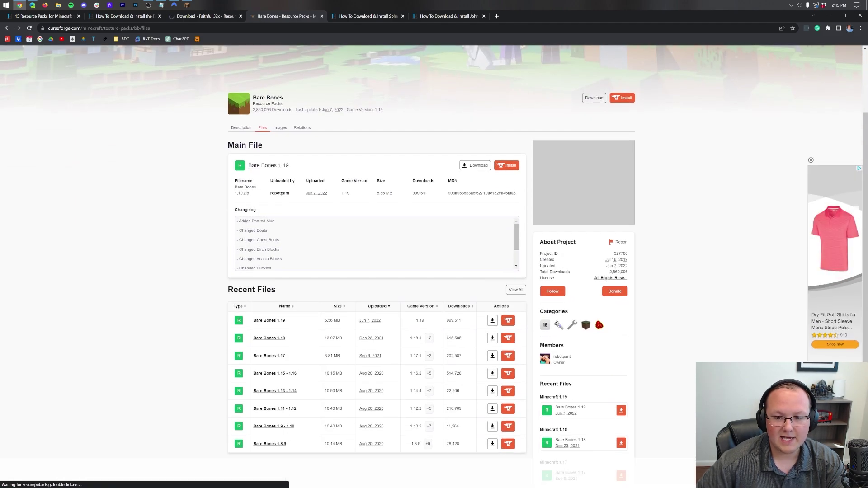
{"action": "left_click", "coordinate": [475, 165]}
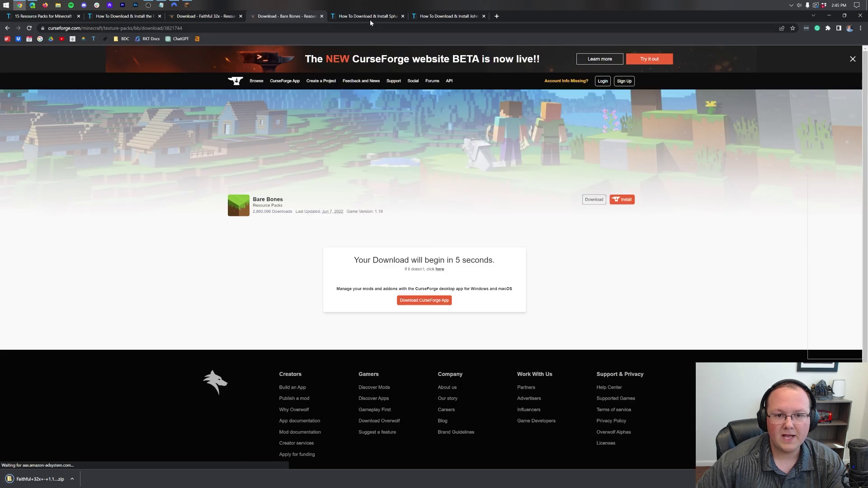
Switch to the Sphax PureBDCraft article and open the pack's official download page from it.
{"action": "left_click", "coordinate": [370, 18]}
{"action": "scroll", "coordinate": [429, 144], "scroll_direction": "down", "scroll_amount": 5}
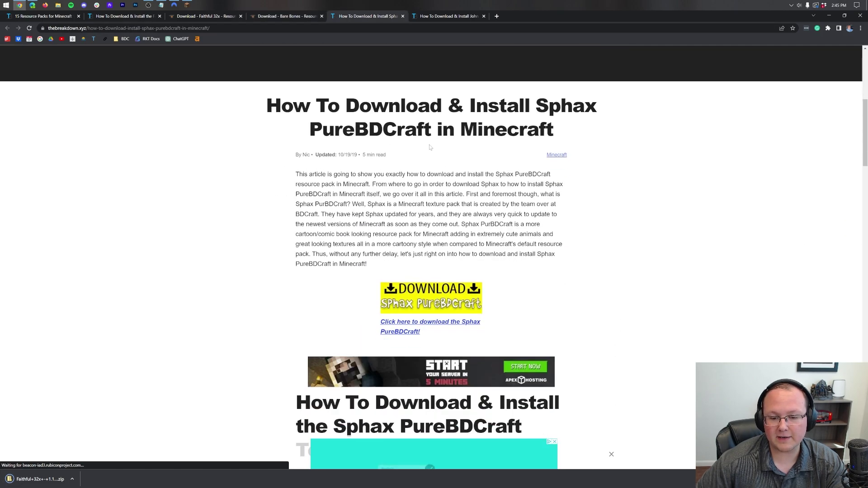
{"action": "scroll", "coordinate": [429, 147], "scroll_direction": "down", "scroll_amount": 3}
{"action": "left_click", "coordinate": [395, 158]}
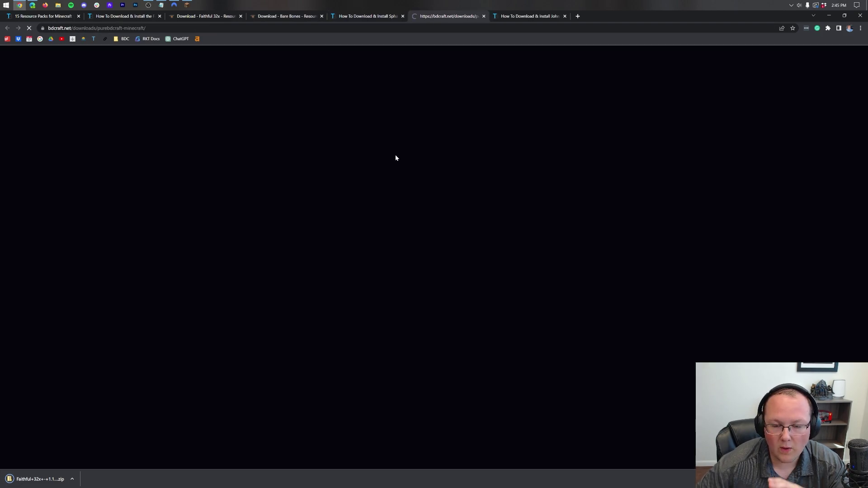
Compare the PureBDcraft 1.19.3 previews at 16x, 512x and 32x resolution and settle on 128x.
{"action": "scroll", "coordinate": [395, 158], "scroll_direction": "down", "scroll_amount": 3}
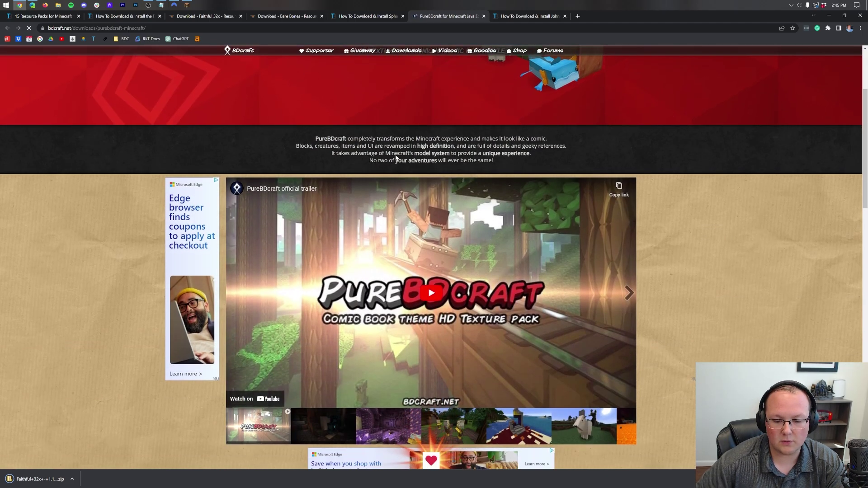
{"action": "scroll", "coordinate": [396, 158], "scroll_direction": "down", "scroll_amount": 10}
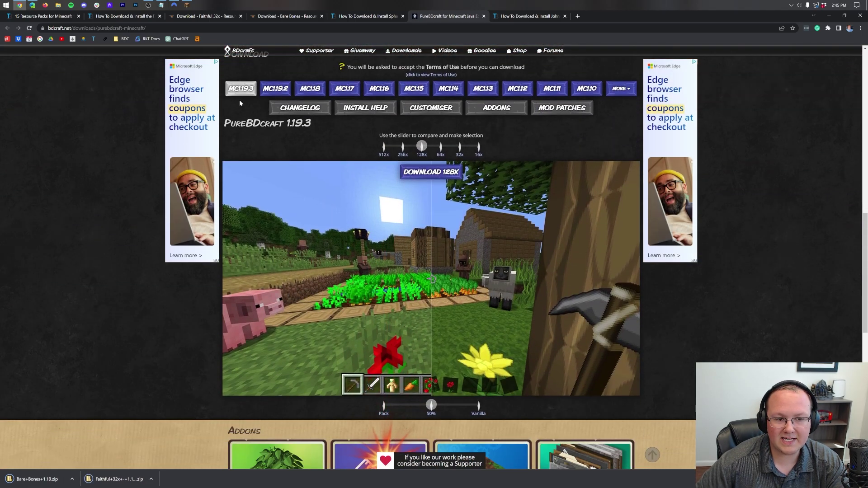
{"action": "scroll", "coordinate": [233, 113], "scroll_direction": "up", "scroll_amount": 1}
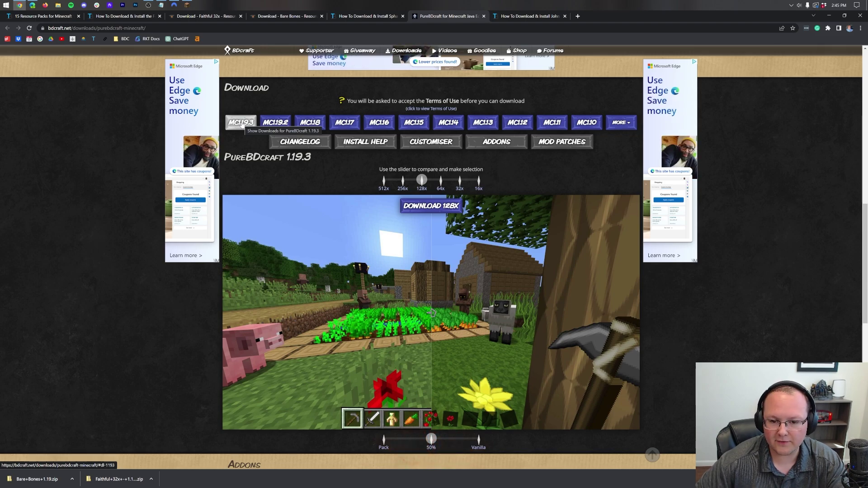
{"action": "left_click_drag", "start_coordinate": [423, 180], "coordinate": [486, 179]}
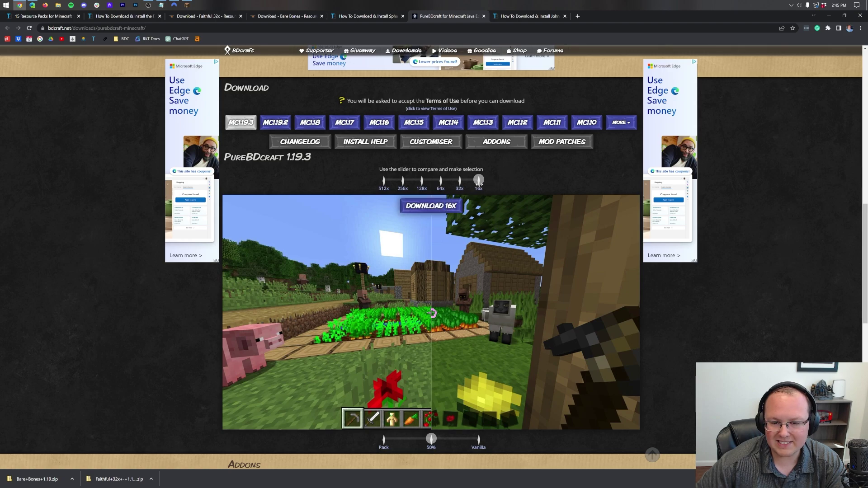
{"action": "left_click", "coordinate": [383, 181]}
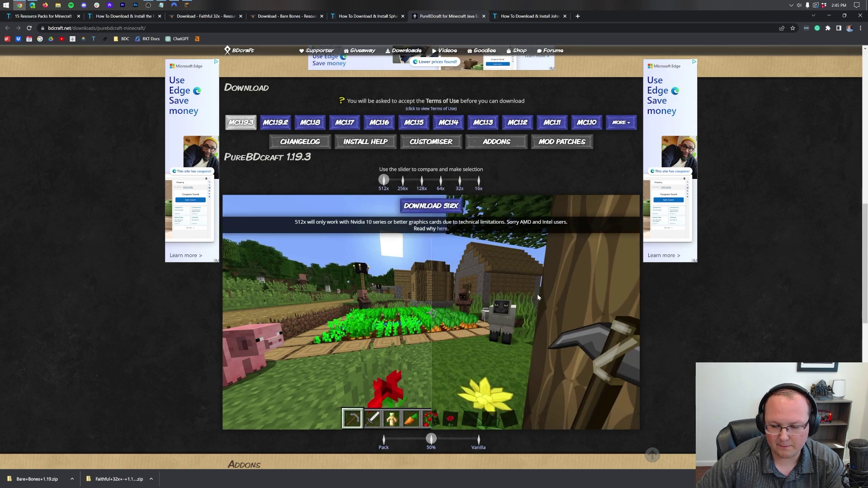
{"action": "left_click", "coordinate": [460, 180]}
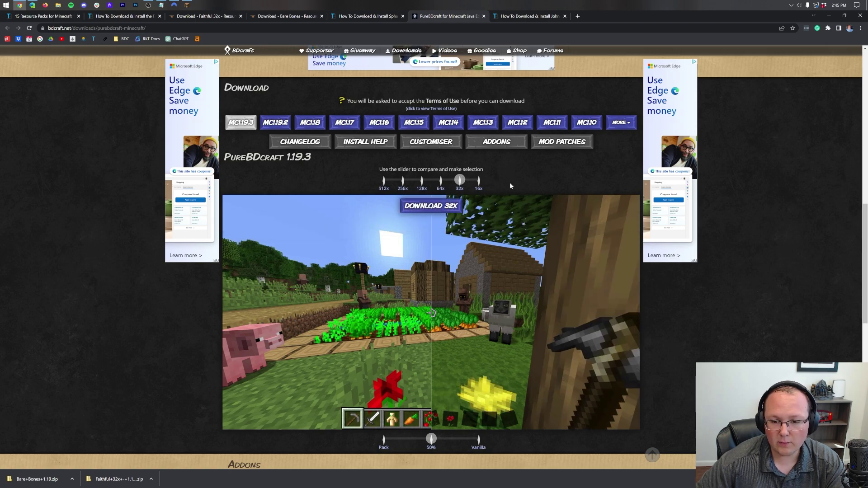
{"action": "left_click", "coordinate": [478, 181]}
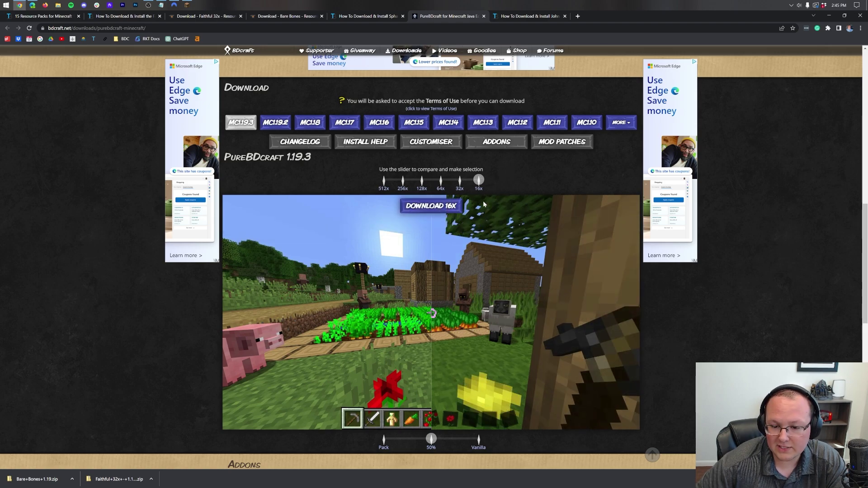
{"action": "left_click_drag", "start_coordinate": [476, 180], "coordinate": [420, 181]}
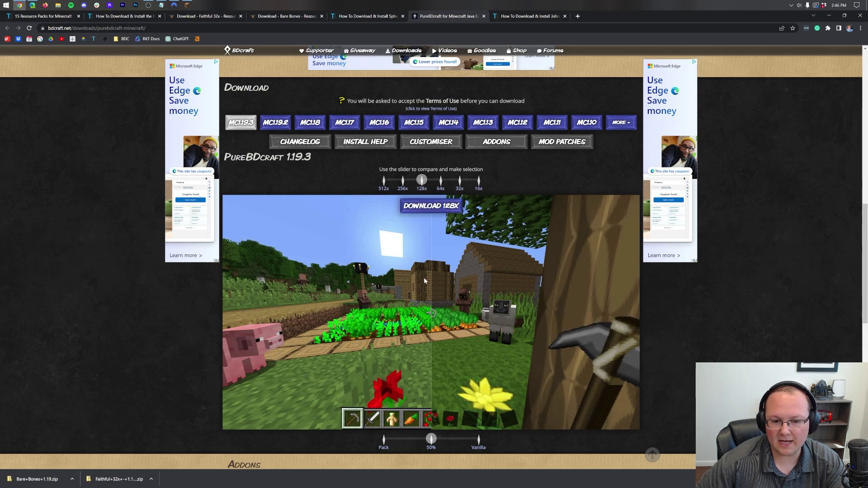
Download the 128x PureBDcraft pack using the ad-supported option, accepting the terms of use.
{"action": "left_click", "coordinate": [409, 211]}
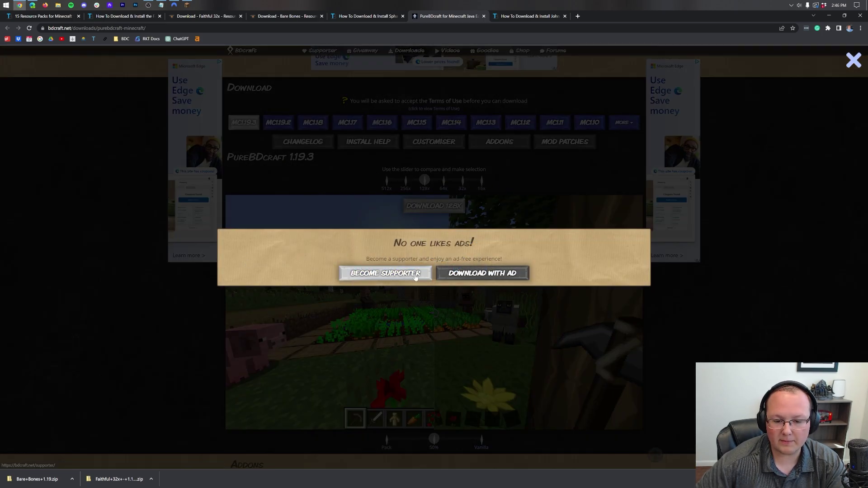
{"action": "left_click", "coordinate": [490, 273]}
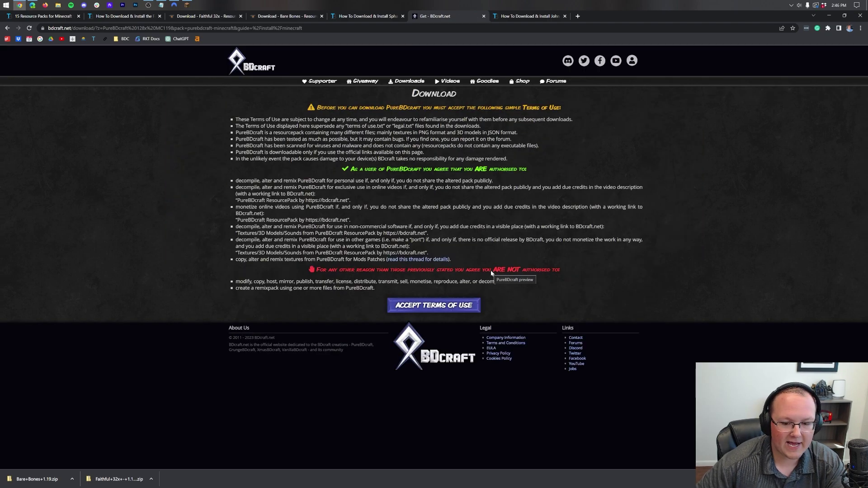
{"action": "left_click", "coordinate": [409, 309]}
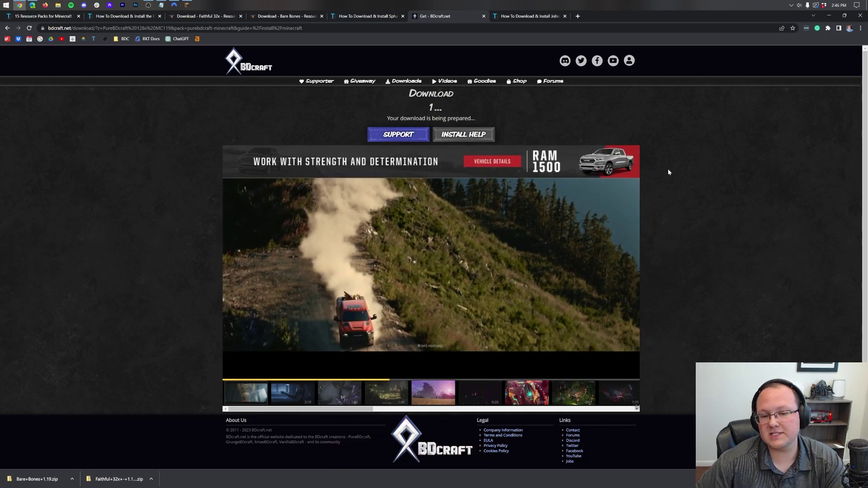
{"action": "left_click", "coordinate": [428, 119]}
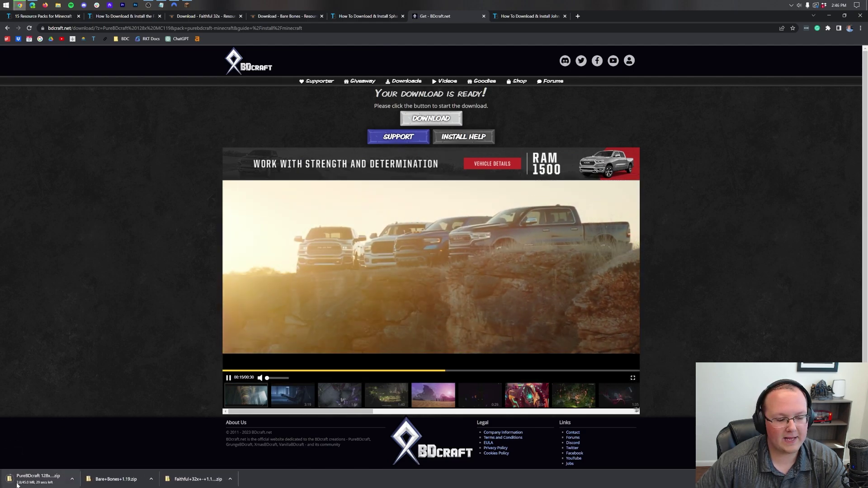
Switch to the John Smith Legacy article and open the pack's official download page from it.
{"action": "left_click", "coordinate": [534, 17]}
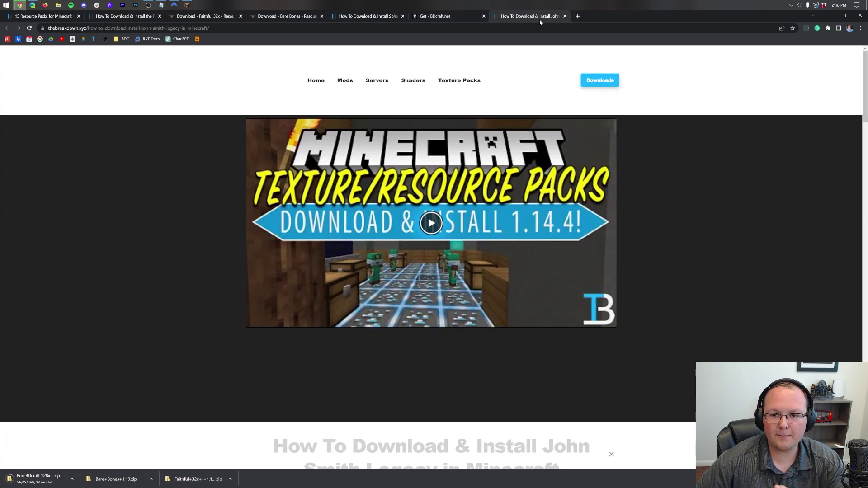
{"action": "scroll", "coordinate": [655, 174], "scroll_direction": "down", "scroll_amount": 3}
{"action": "scroll", "coordinate": [685, 221], "scroll_direction": "down", "scroll_amount": 5}
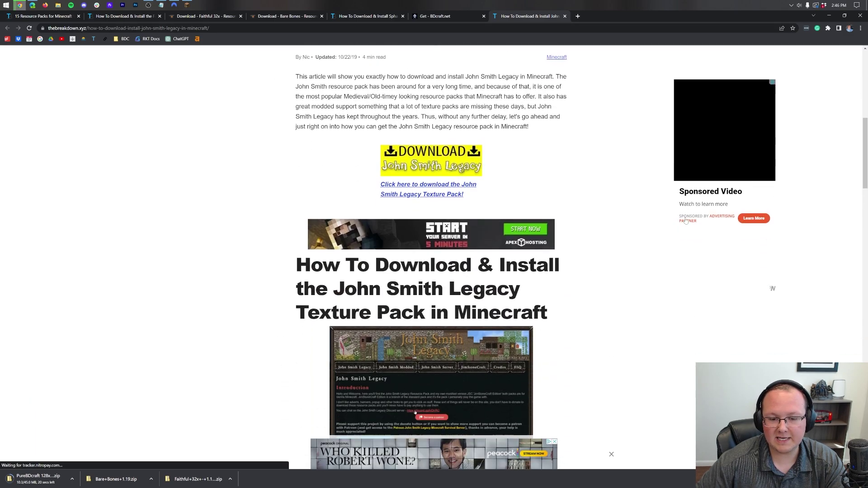
{"action": "left_click", "coordinate": [447, 294]}
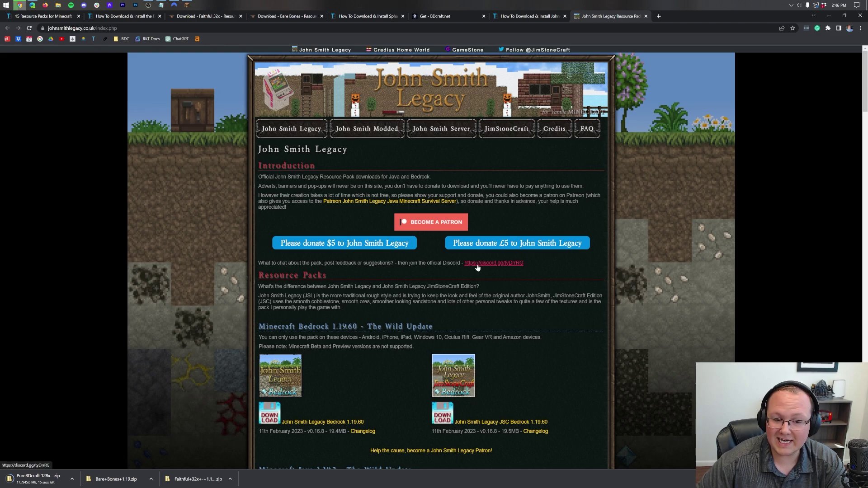
Download John Smith Legacy 1.19.3 v6 from the Minecraft Java section of the page.
{"action": "scroll", "coordinate": [478, 268], "scroll_direction": "down", "scroll_amount": 3}
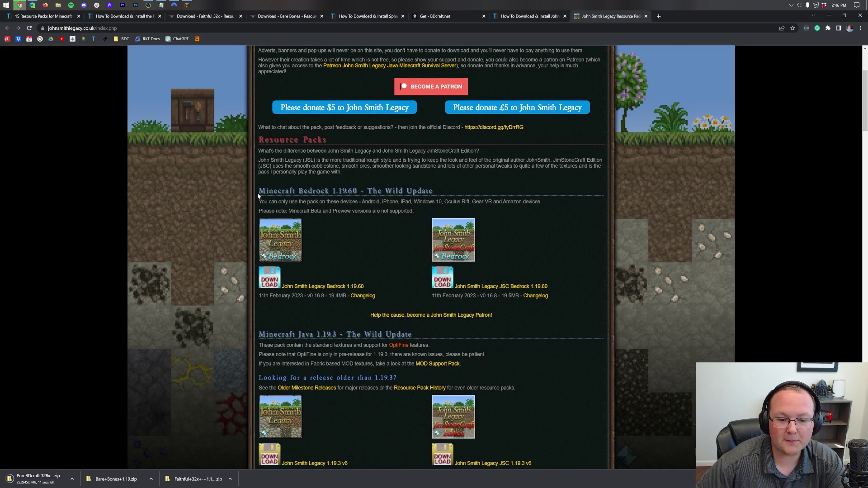
{"action": "scroll", "coordinate": [431, 254], "scroll_direction": "down", "scroll_amount": 2}
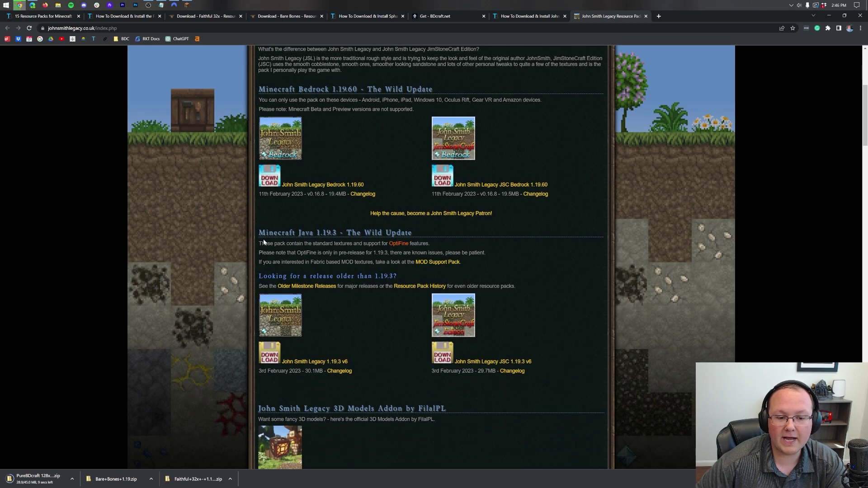
{"action": "scroll", "coordinate": [431, 253], "scroll_direction": "down", "scroll_amount": 2}
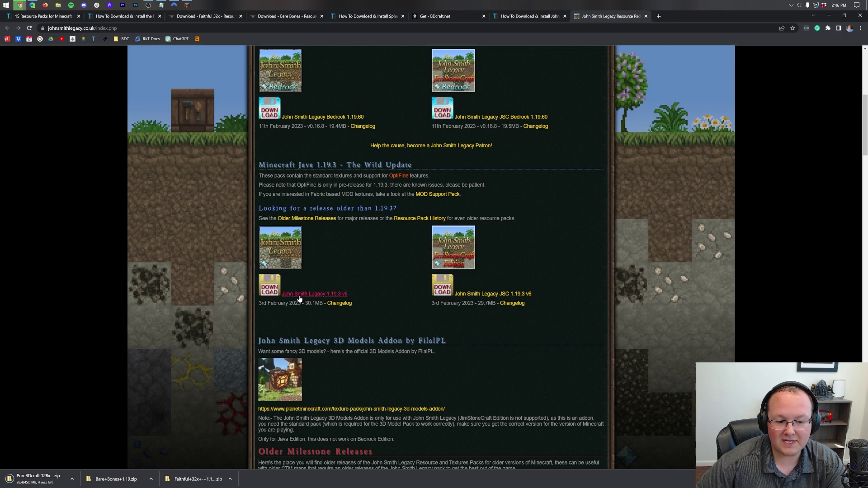
{"action": "left_click", "coordinate": [279, 294]}
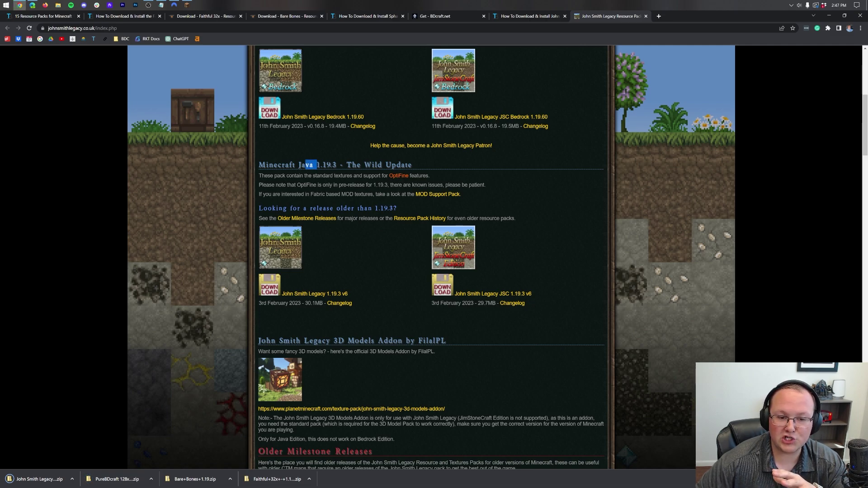
{"action": "scroll", "coordinate": [311, 181], "scroll_direction": "up", "scroll_amount": 4}
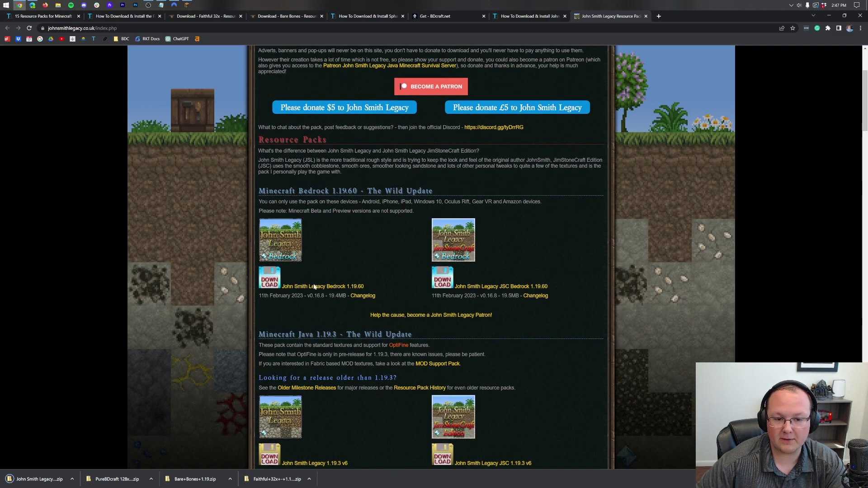
{"action": "scroll", "coordinate": [284, 250], "scroll_direction": "down", "scroll_amount": 2}
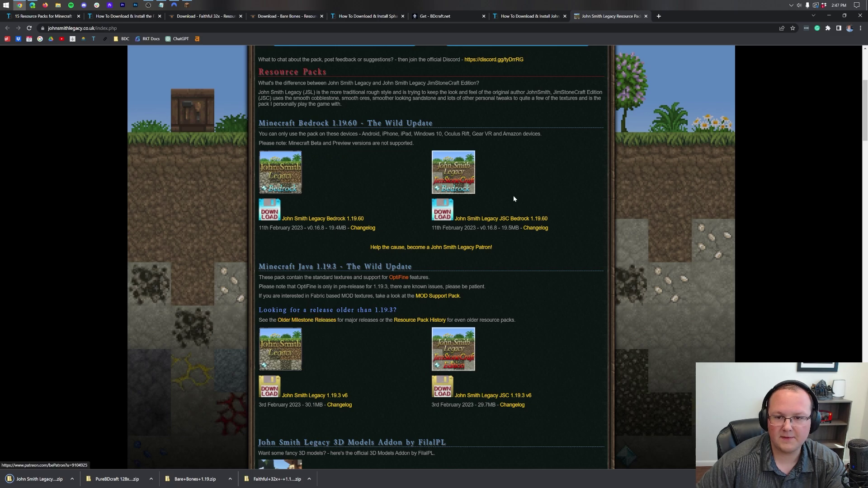
Minimize the browser and Minecraft, and open the Downloads folder in File Explorer.
{"action": "left_click", "coordinate": [827, 17]}
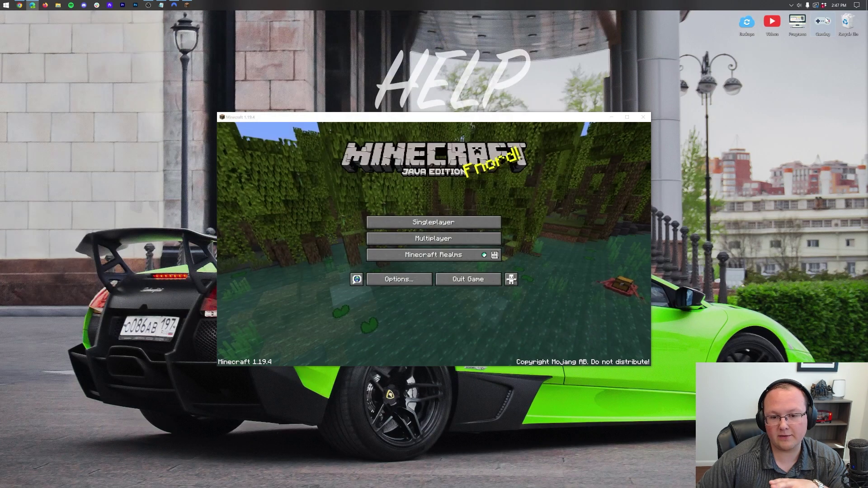
{"action": "left_click", "coordinate": [612, 117]}
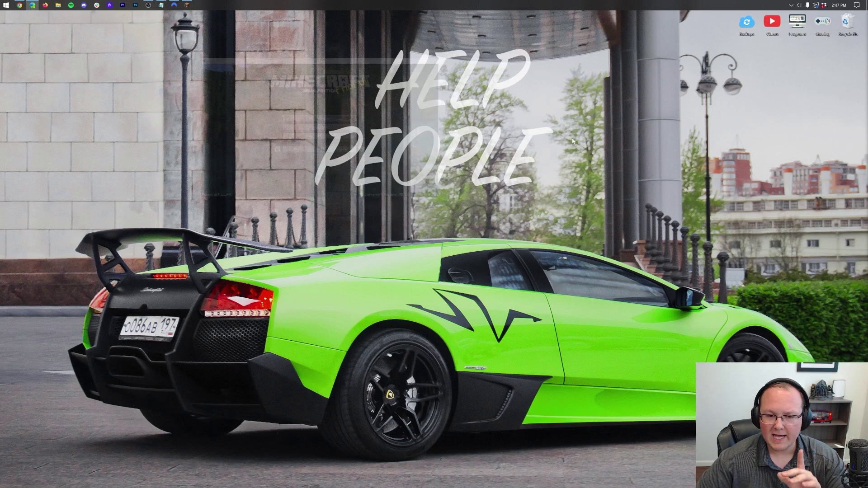
{"action": "left_click", "coordinate": [1, 3]}
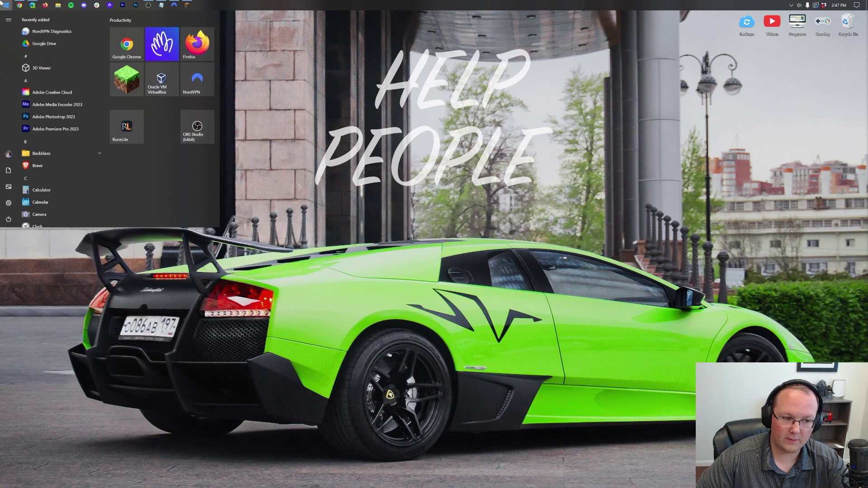
{"action": "type", "text": "down"}
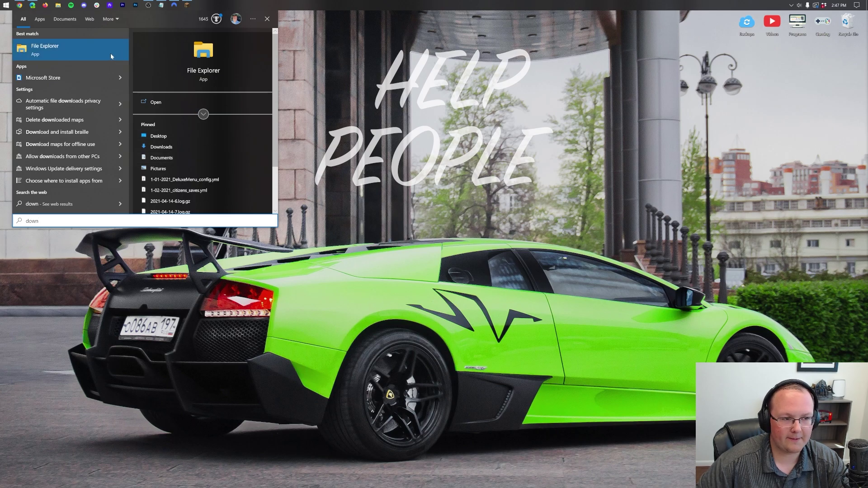
{"action": "left_click", "coordinate": [64, 47]}
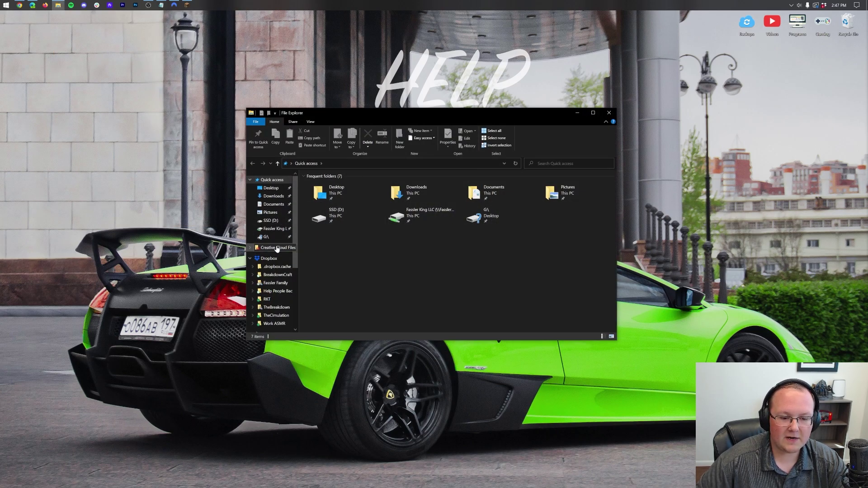
{"action": "scroll", "coordinate": [276, 240], "scroll_direction": "down", "scroll_amount": 3}
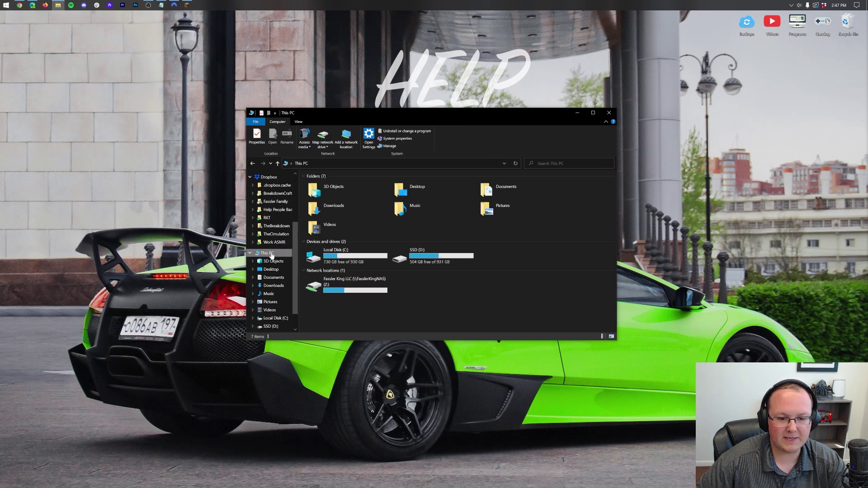
{"action": "double_click", "coordinate": [334, 206]}
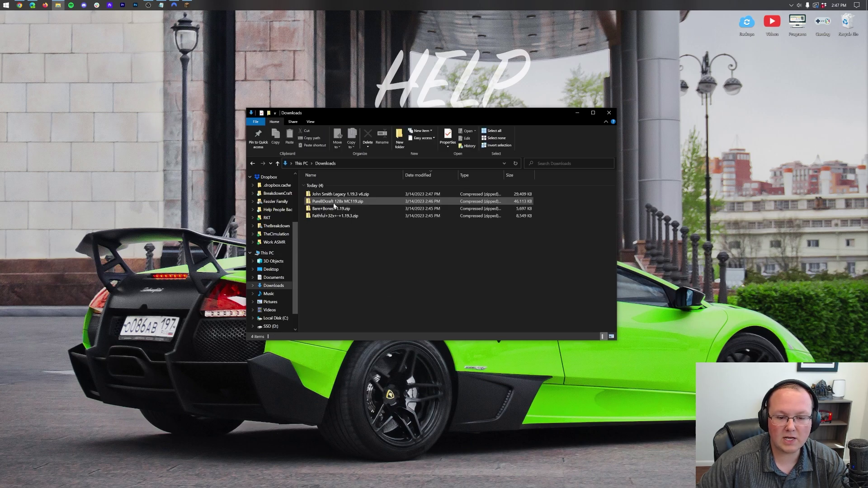
Move the four downloaded pack zips onto the desktop in a row, and bring Minecraft back to the front.
{"action": "left_click_drag", "start_coordinate": [387, 268], "coordinate": [227, 125]}
{"action": "left_click", "coordinate": [610, 113]}
{"action": "left_click_drag", "start_coordinate": [216, 97], "coordinate": [240, 61]}
{"action": "left_click_drag", "start_coordinate": [216, 135], "coordinate": [266, 68]}
{"action": "left_click_drag", "start_coordinate": [216, 167], "coordinate": [316, 63]}
{"action": "left_click_drag", "start_coordinate": [216, 201], "coordinate": [294, 63]}
{"action": "left_click", "coordinate": [187, 5]}
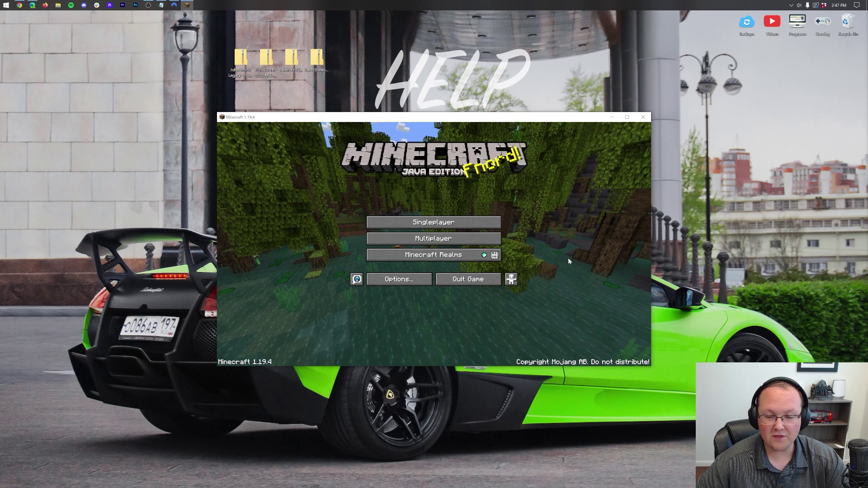
{"action": "left_click", "coordinate": [399, 279]}
{"action": "left_click", "coordinate": [387, 247]}
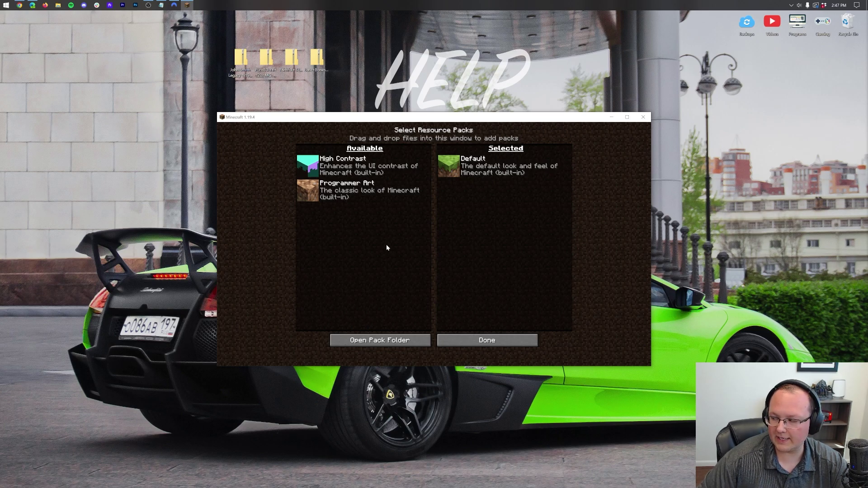
{"action": "left_click", "coordinate": [454, 339]}
{"action": "left_click", "coordinate": [448, 283]}
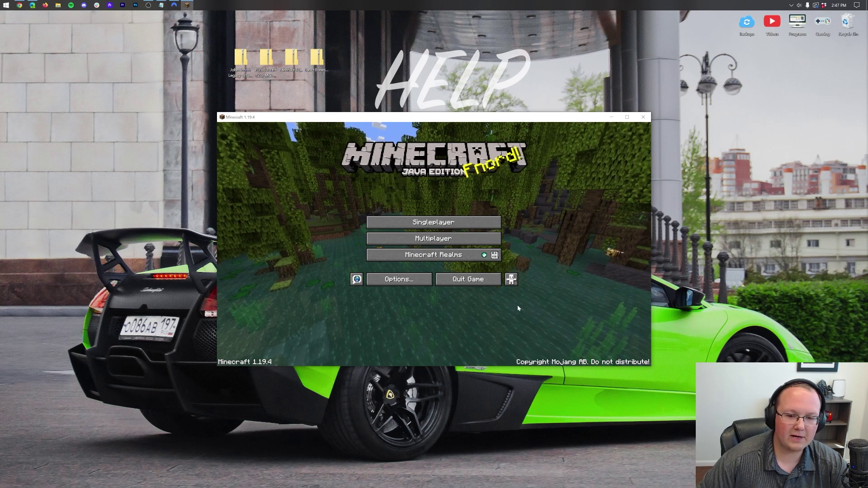
Open Minecraft's resource pack folder and move the four pack zips from the desktop into it.
{"action": "left_click", "coordinate": [379, 280]}
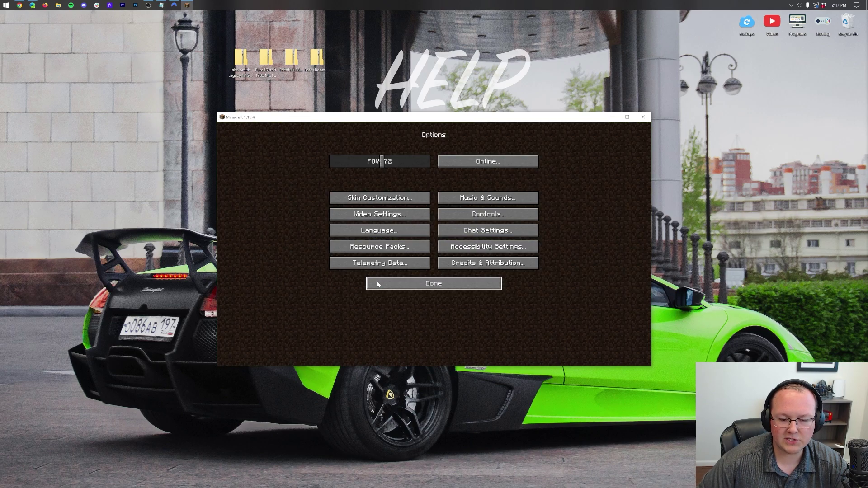
{"action": "left_click", "coordinate": [371, 245]}
{"action": "left_click", "coordinate": [412, 341]}
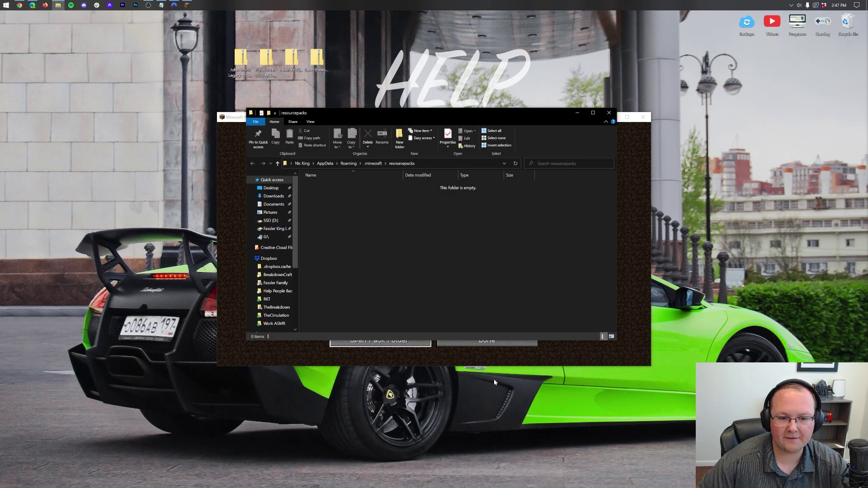
{"action": "left_click", "coordinate": [370, 78]}
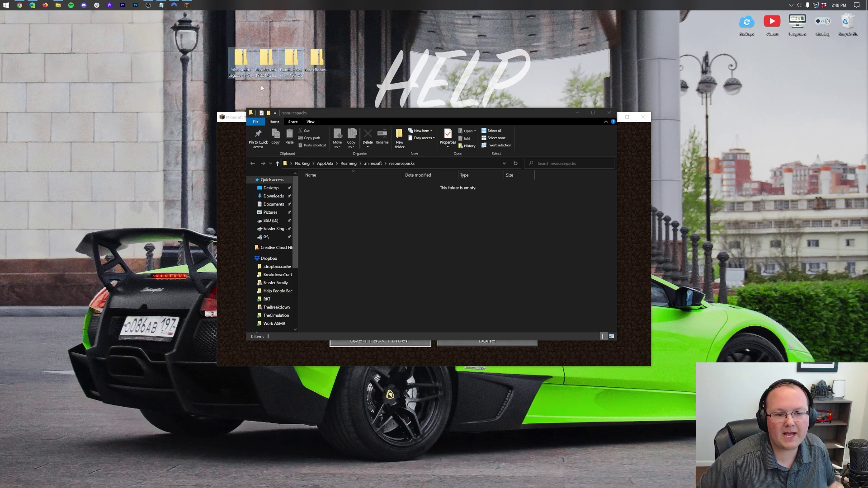
{"action": "left_click_drag", "start_coordinate": [251, 87], "coordinate": [348, 48]}
{"action": "left_click_drag", "start_coordinate": [308, 69], "coordinate": [576, 254]}
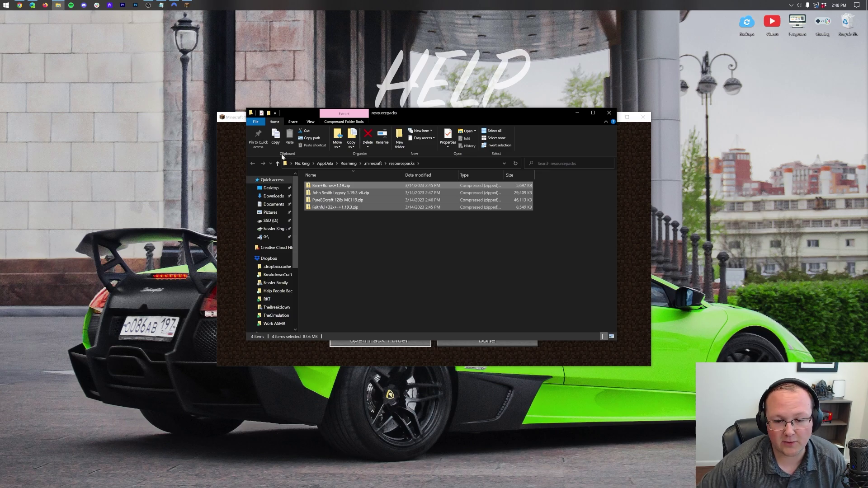
{"action": "left_click", "coordinate": [606, 114]}
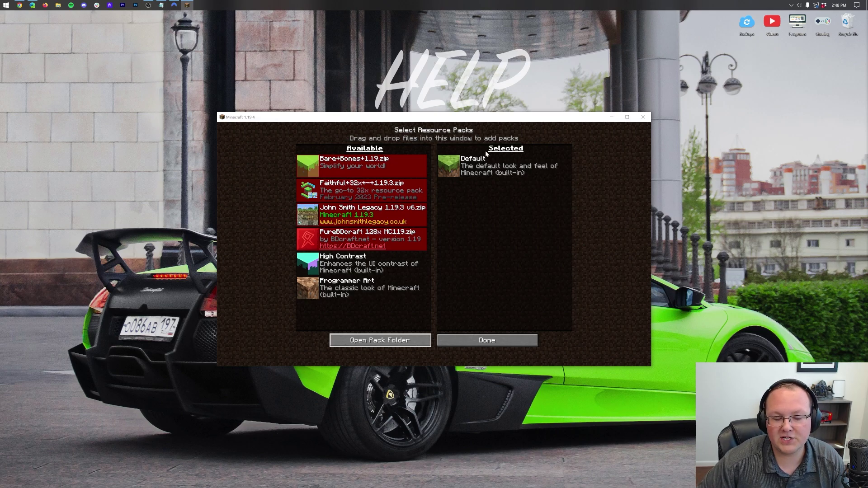
Activate the Bare Bones 1.19 resource pack despite its older version, apply it and return to the title screen.
{"action": "mouse_move", "coordinate": [409, 223]}
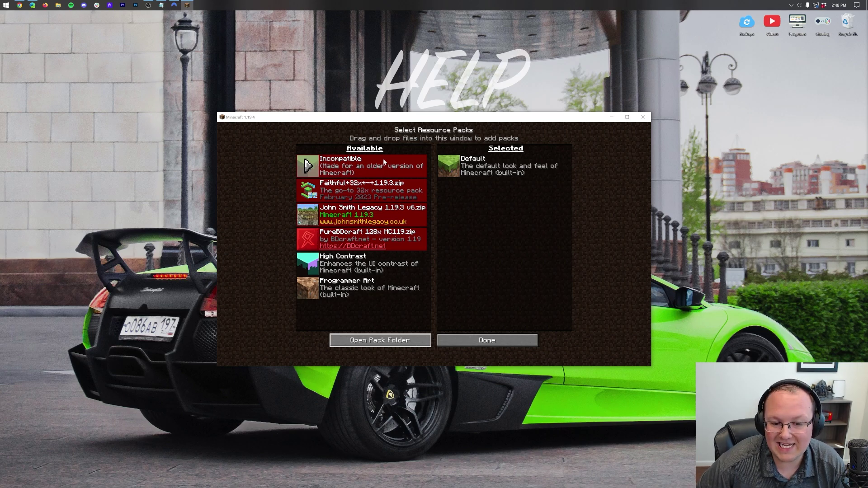
{"action": "left_click", "coordinate": [307, 168]}
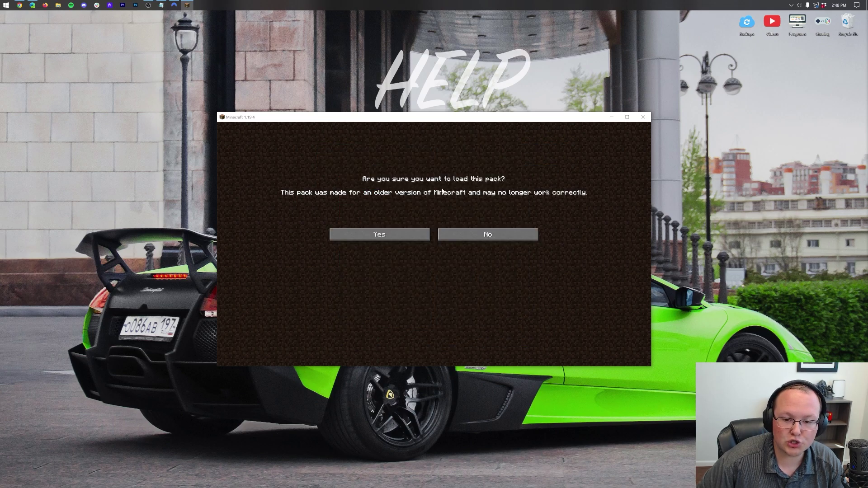
{"action": "left_click", "coordinate": [380, 234]}
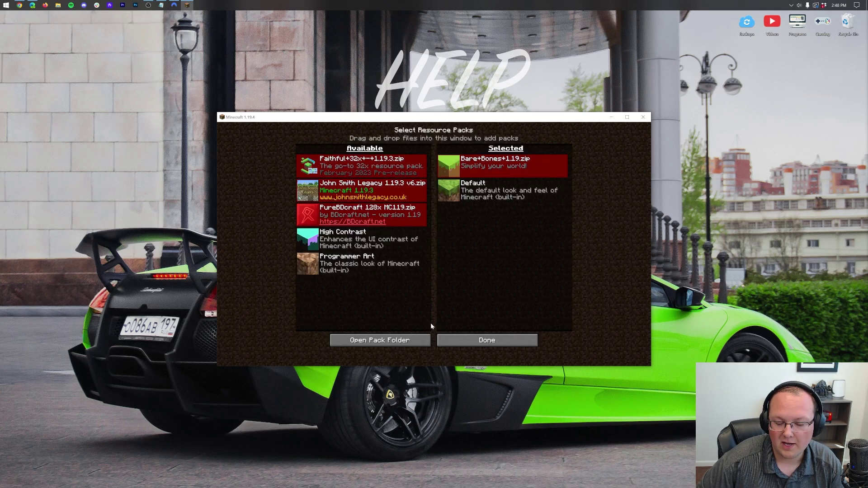
{"action": "left_click", "coordinate": [481, 339]}
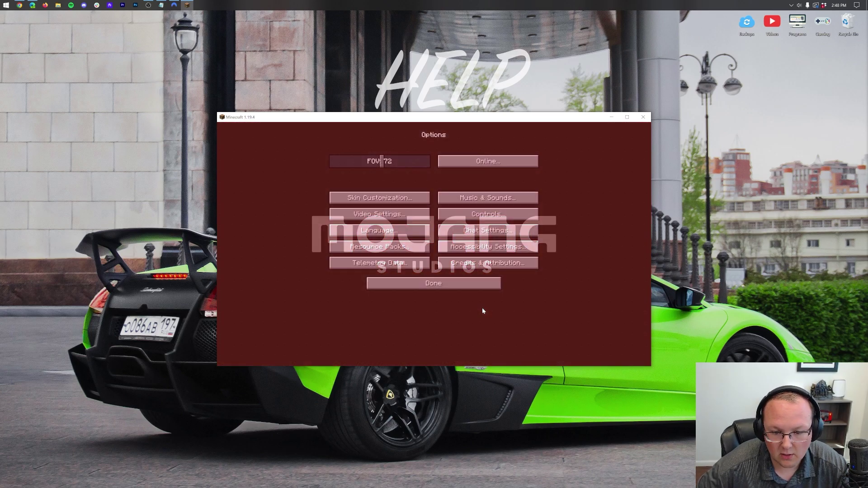
{"action": "left_click", "coordinate": [471, 284]}
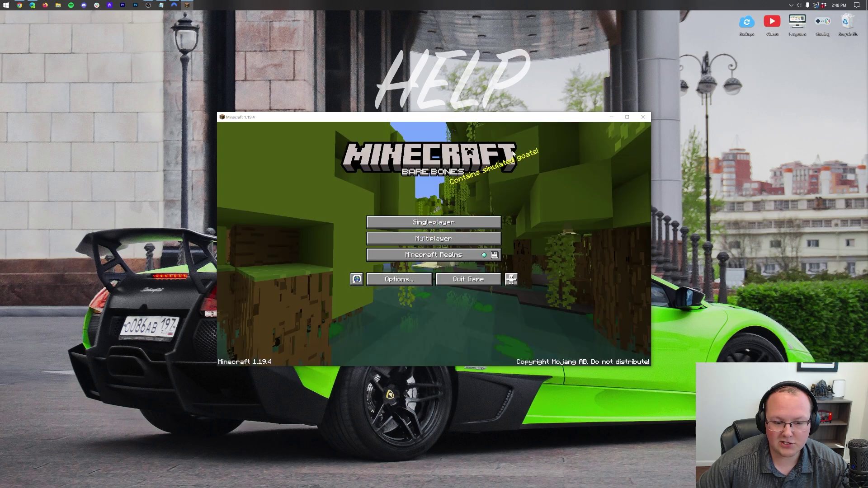
Load a singleplayer world and walk through the savanna to view the Bare Bones textures.
{"action": "left_click", "coordinate": [434, 222]}
{"action": "double_click", "coordinate": [418, 169]}
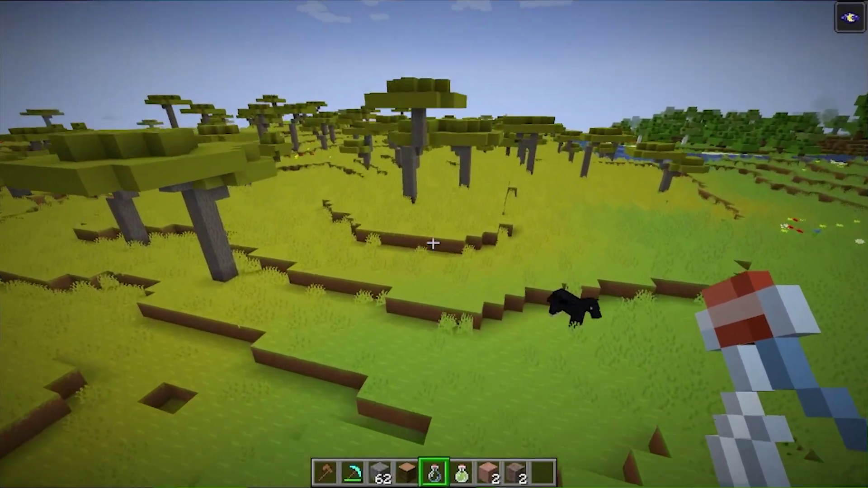
{"action": "key", "text": "w"}
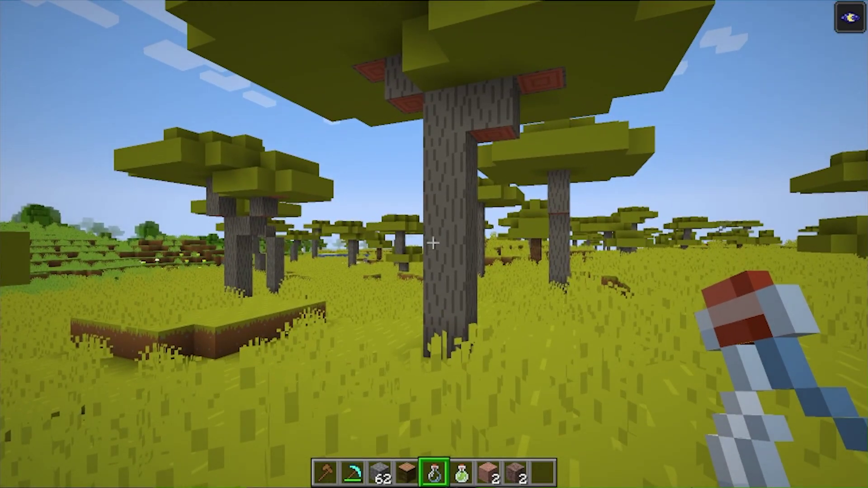
{"action": "key", "text": "w"}
{"action": "key", "text": "w"}
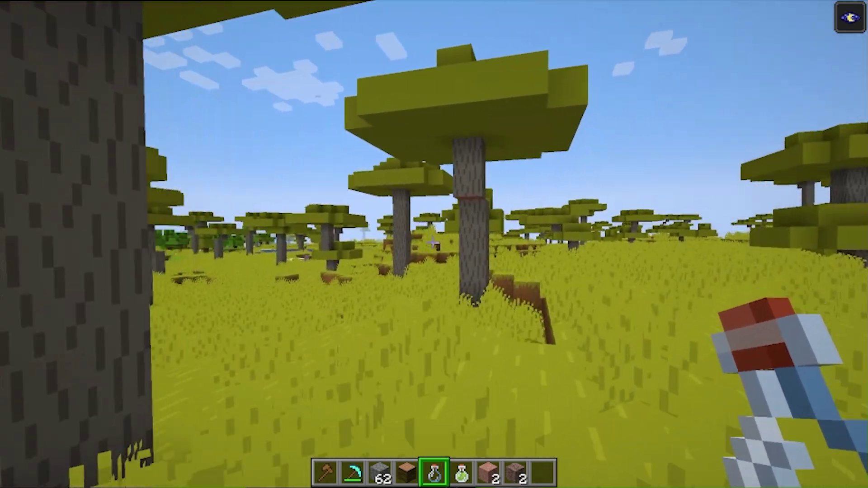
Deactivate the Bare Bones resource pack and activate Faithful 32x instead, accepting its older version, and apply the change.
{"action": "key", "text": "Escape"}
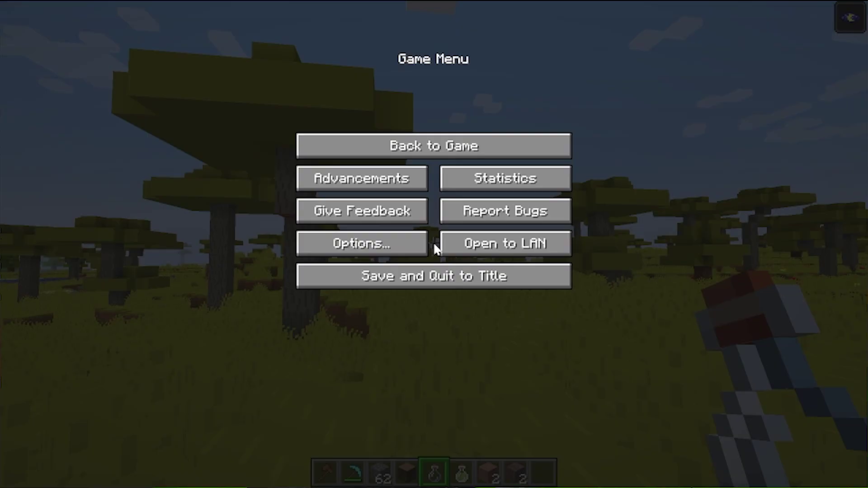
{"action": "left_click", "coordinate": [372, 235]}
{"action": "left_click", "coordinate": [334, 248]}
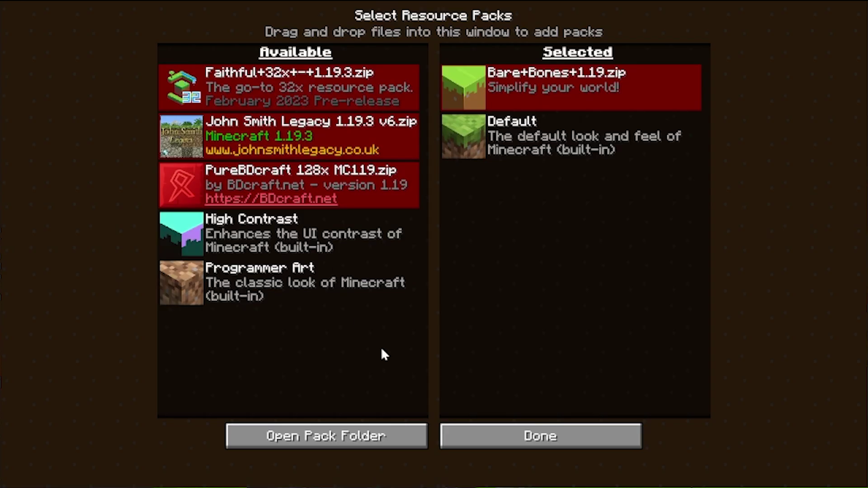
{"action": "mouse_move", "coordinate": [574, 101]}
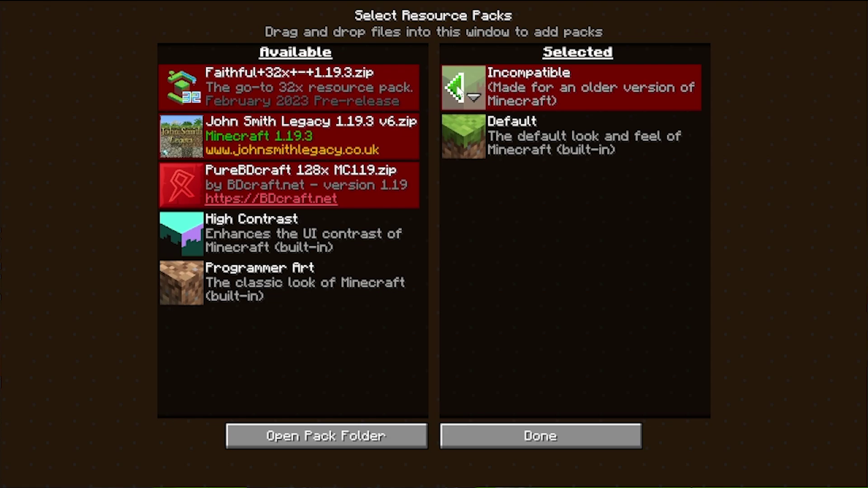
{"action": "left_click", "coordinate": [456, 87]}
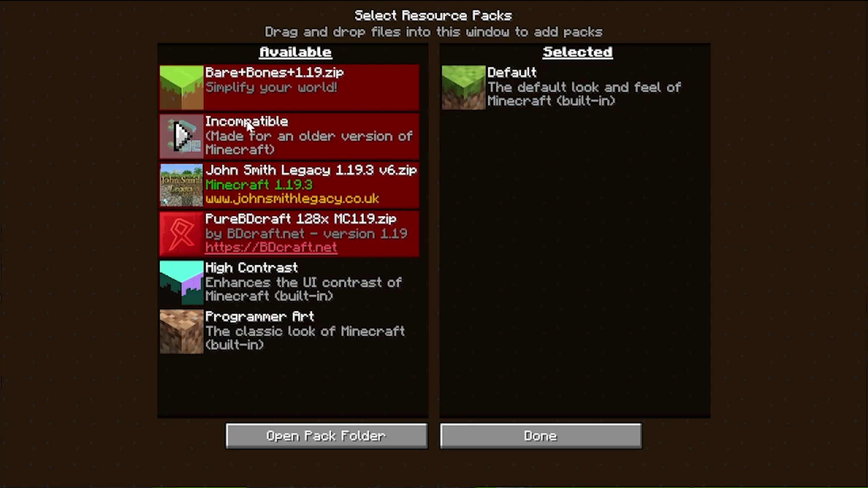
{"action": "left_click", "coordinate": [179, 138]}
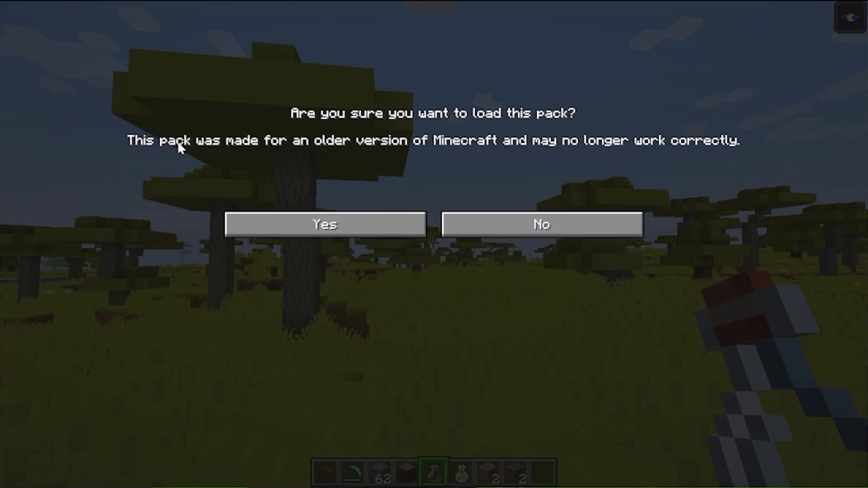
{"action": "left_click", "coordinate": [368, 231]}
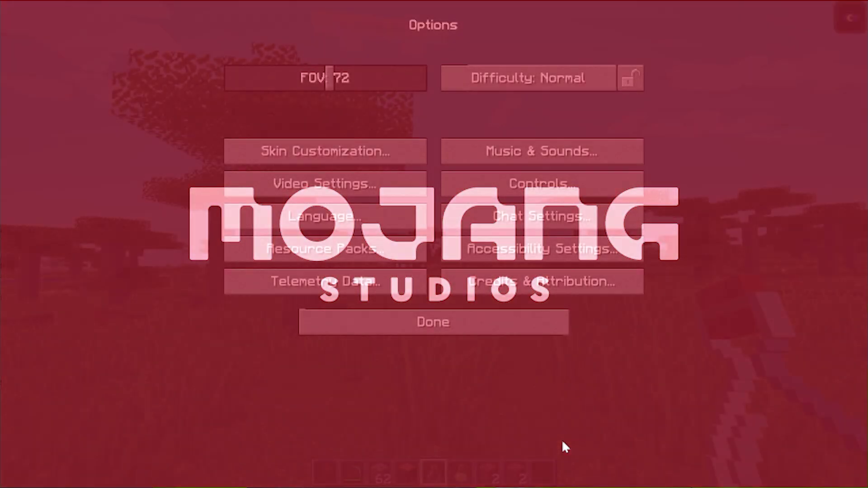
Walk through the savanna up to the pig to view the Faithful 32x textures on grass, trees and animals.
{"action": "key", "text": "w"}
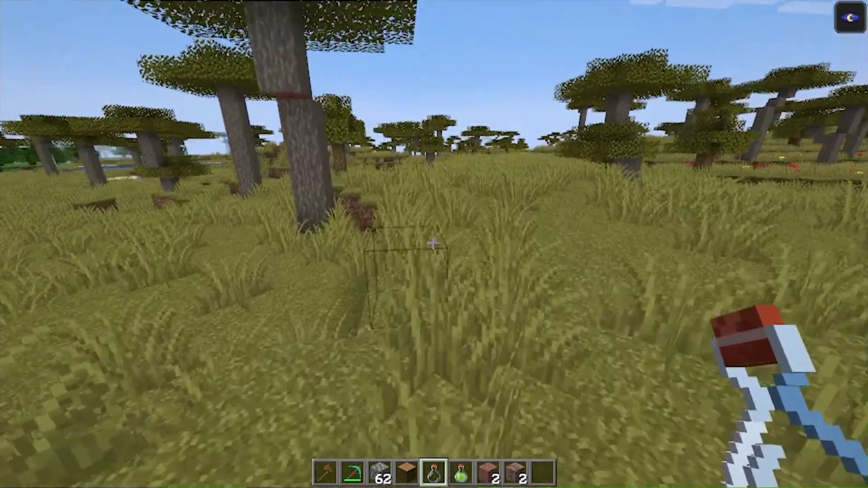
{"action": "key", "text": "w"}
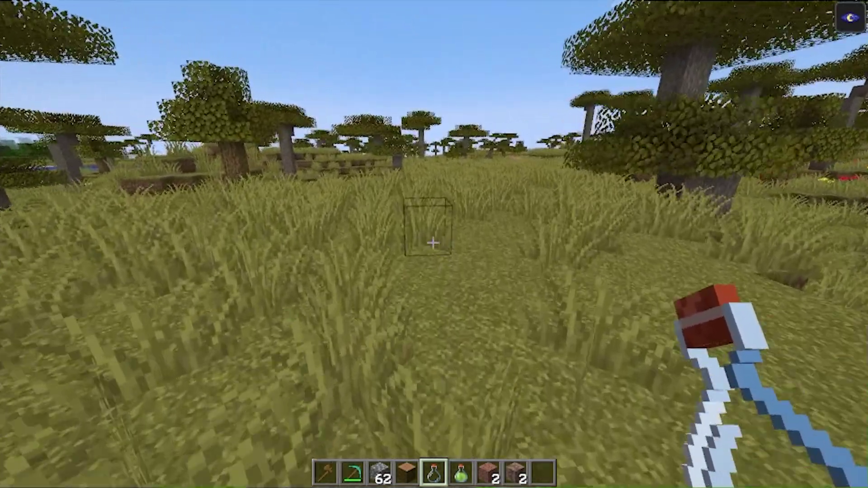
{"action": "key", "text": "w"}
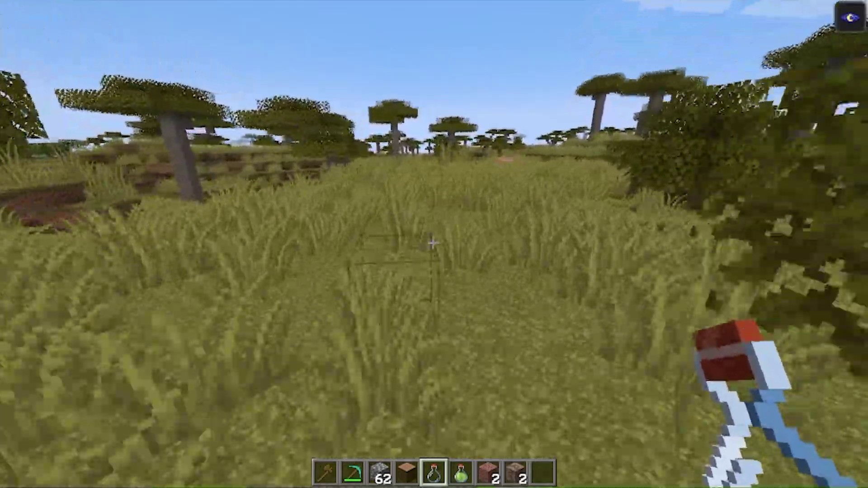
{"action": "key", "text": "w"}
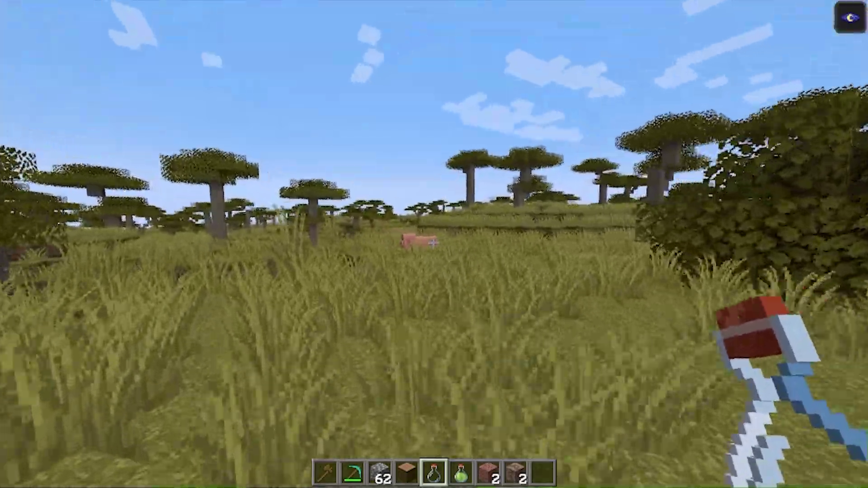
{"action": "key", "text": "w"}
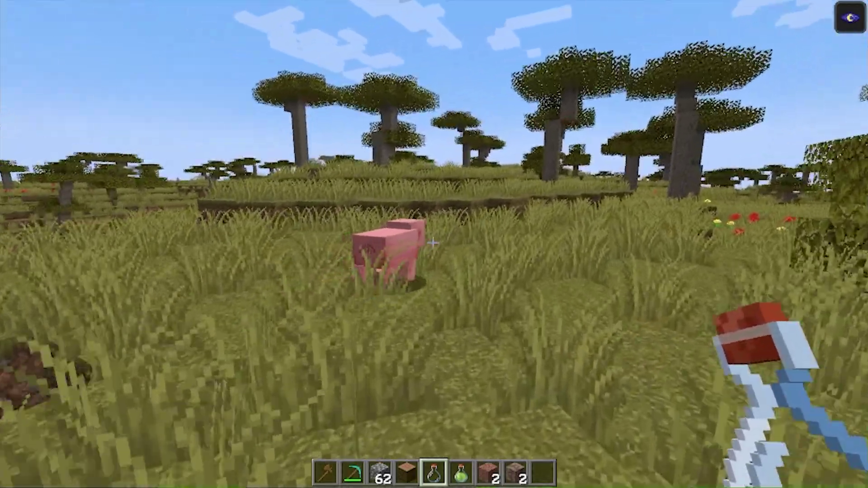
{"action": "key", "text": "w"}
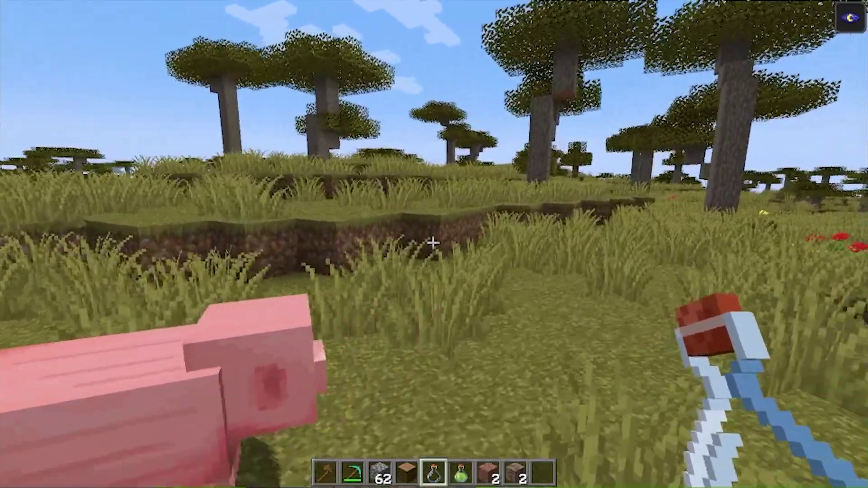
Activate PureBDcraft 128x despite its older version, place it below Faithful 32x in the pack order, and apply it.
{"action": "key", "text": "Escape"}
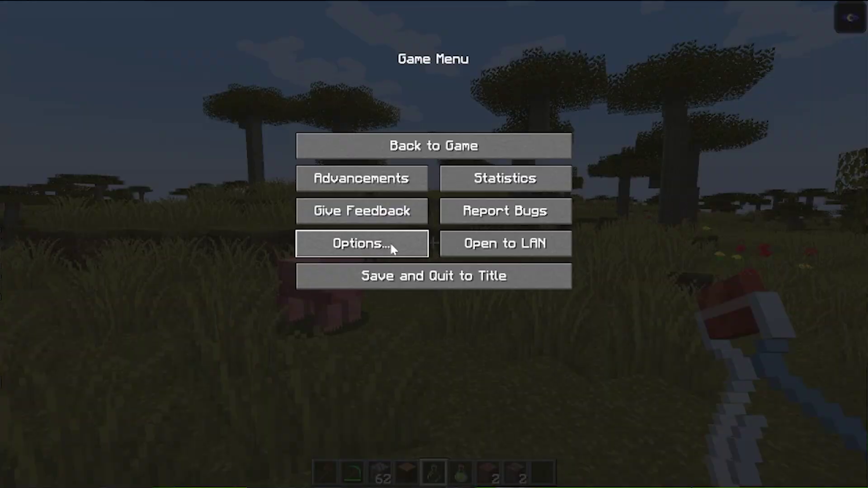
{"action": "left_click", "coordinate": [386, 243]}
{"action": "left_click", "coordinate": [359, 258]}
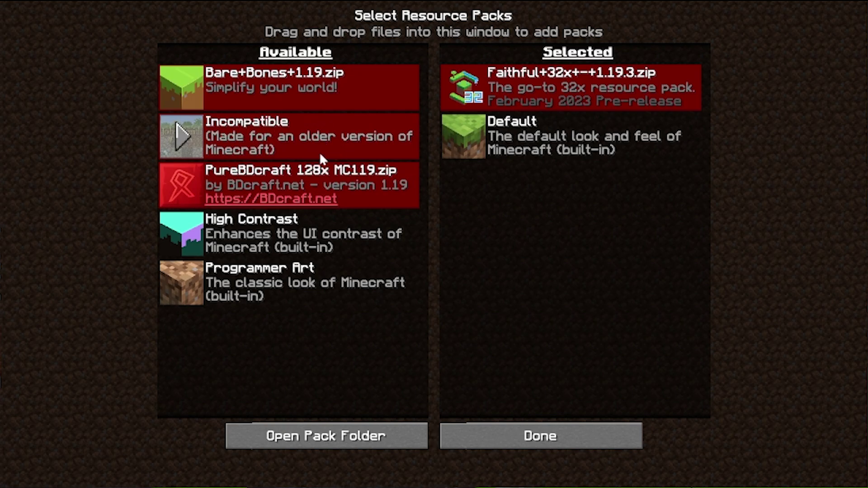
{"action": "left_click", "coordinate": [182, 192]}
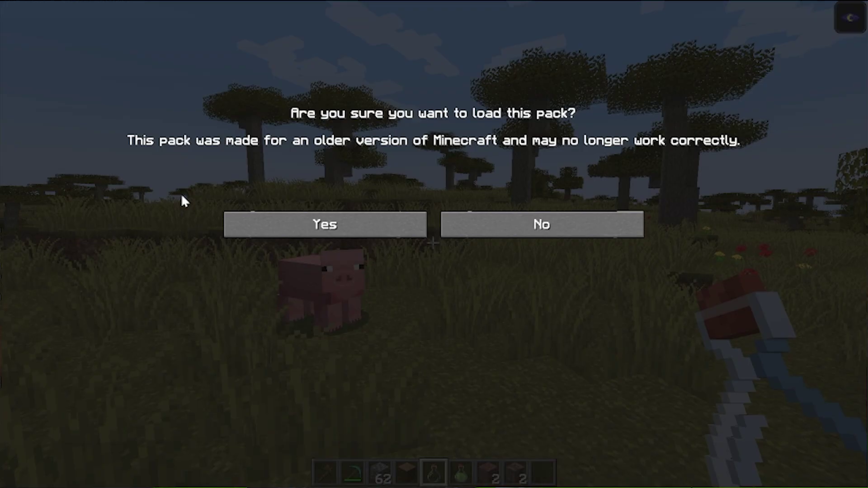
{"action": "left_click", "coordinate": [331, 226]}
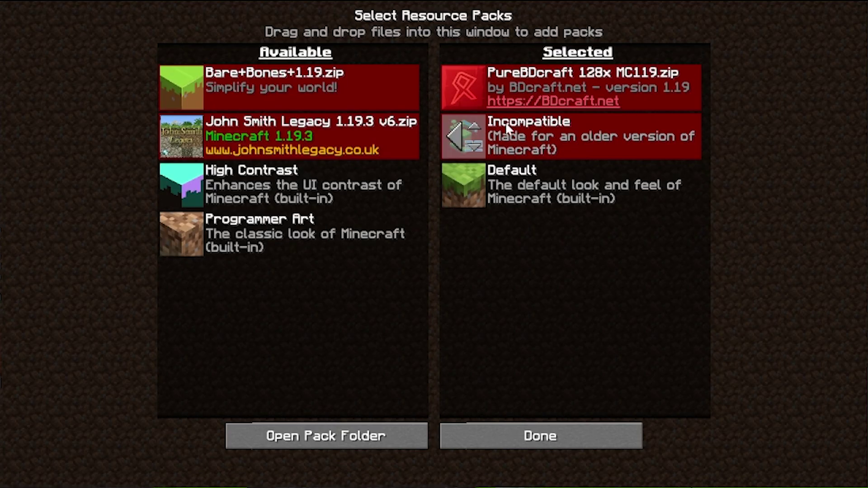
{"action": "left_click", "coordinate": [478, 98]}
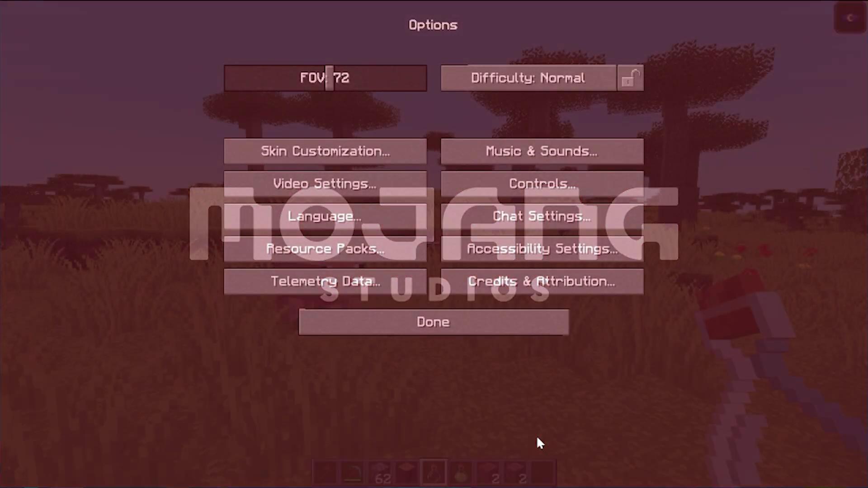
{"action": "key", "text": "Escape"}
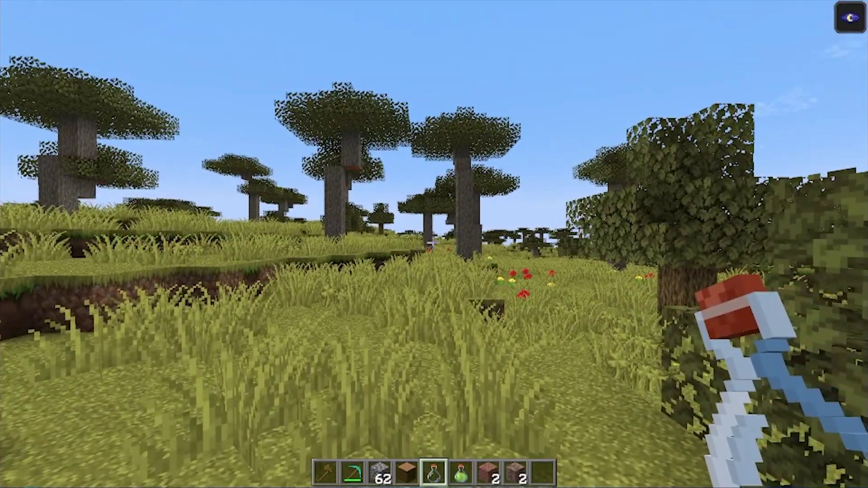
Activate John Smith Legacy 1.19.3 v6 above the other packs despite its older version, apply it and walk through the savanna.
{"action": "key", "text": "Escape"}
{"action": "left_click", "coordinate": [382, 247]}
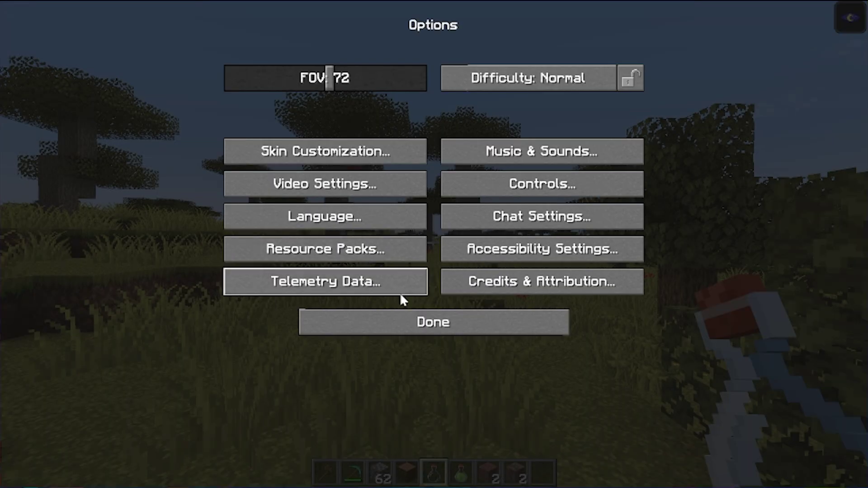
{"action": "left_click", "coordinate": [391, 254]}
{"action": "left_click", "coordinate": [187, 147]}
{"action": "left_click", "coordinate": [333, 232]}
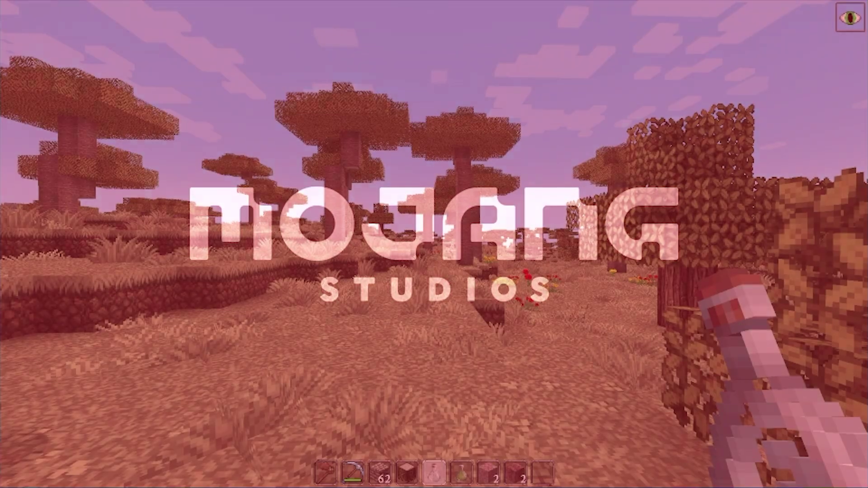
{"action": "key", "text": "w"}
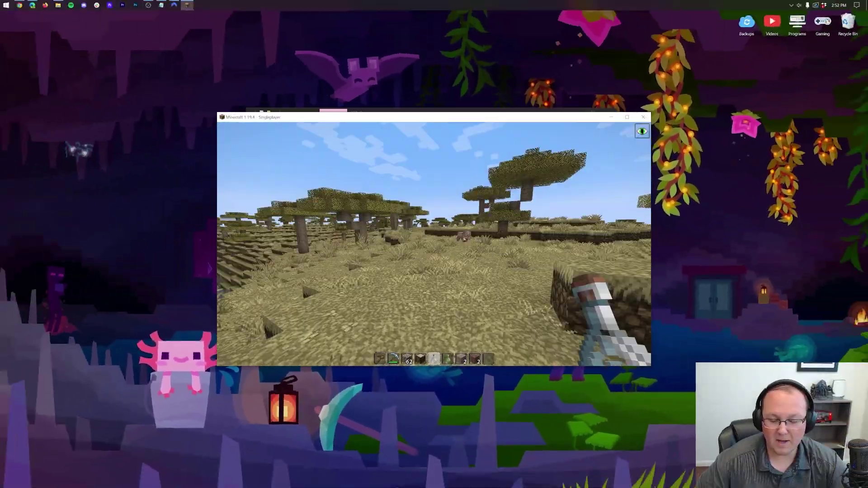
Add the built-in High Contrast pack above John Smith Legacy, apply it and return to walking in the world.
{"action": "key", "text": "Escape"}
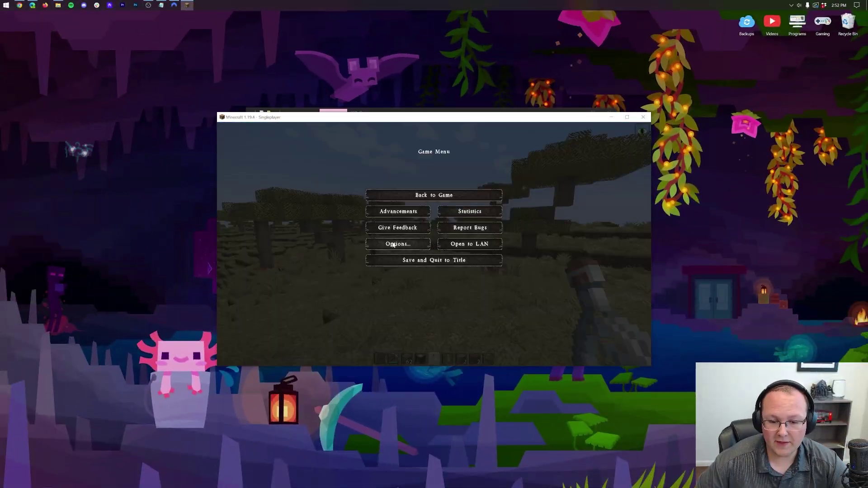
{"action": "left_click", "coordinate": [389, 243]}
{"action": "left_click", "coordinate": [382, 247]}
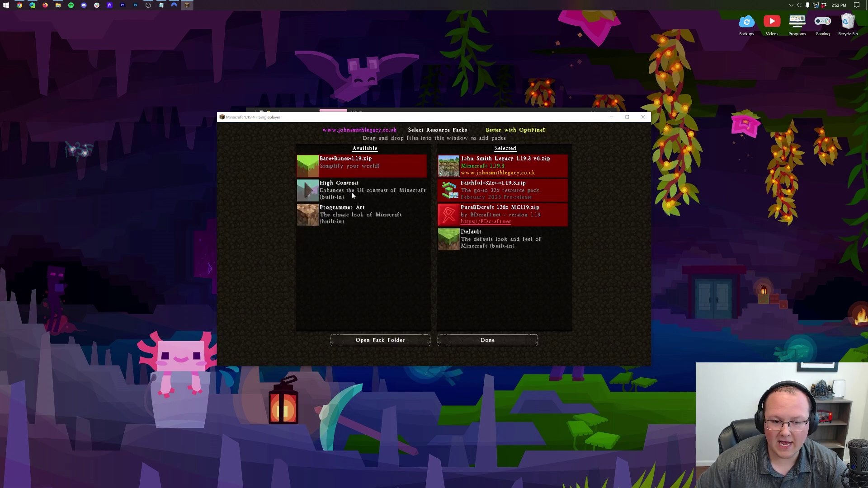
{"action": "left_click", "coordinate": [301, 200]}
{"action": "left_click", "coordinate": [478, 341]}
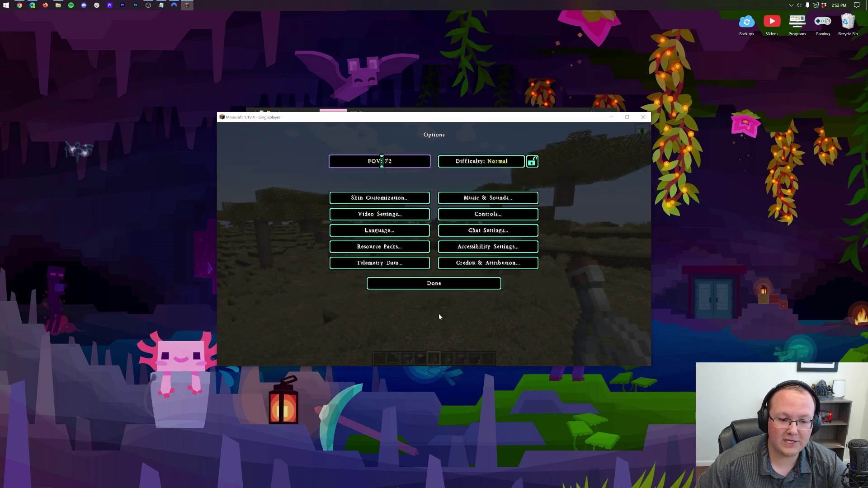
{"action": "key", "text": "Escape"}
{"action": "key", "text": "w"}
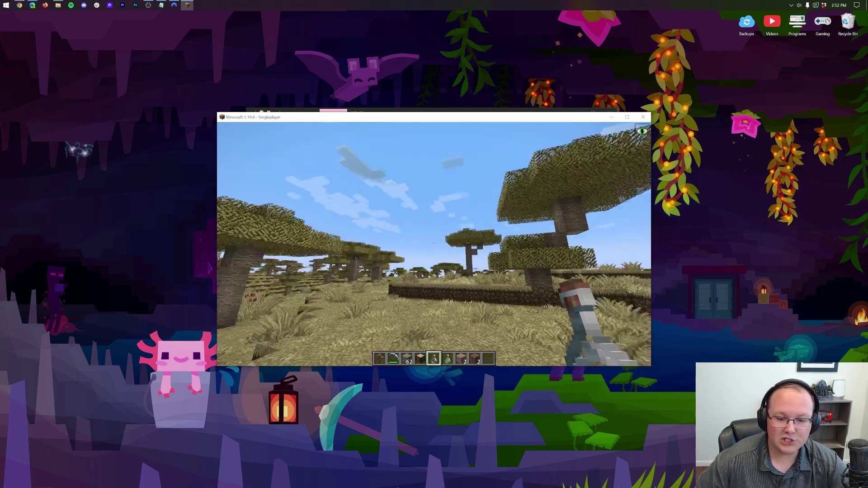
Examine the High Contrast look of the game menu and inventory, and hold the log block while looking around.
{"action": "key", "text": "Escape"}
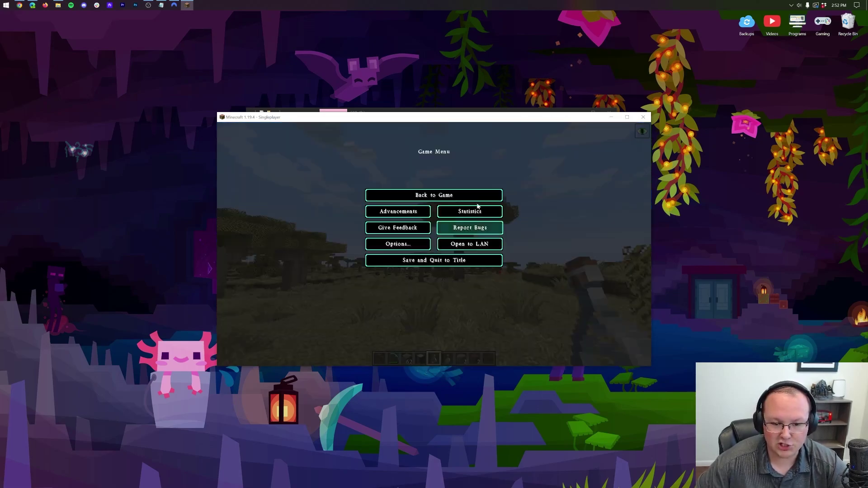
{"action": "key", "text": "Escape"}
{"action": "key", "text": "e"}
{"action": "key", "text": "e"}
{"action": "key", "text": "4"}
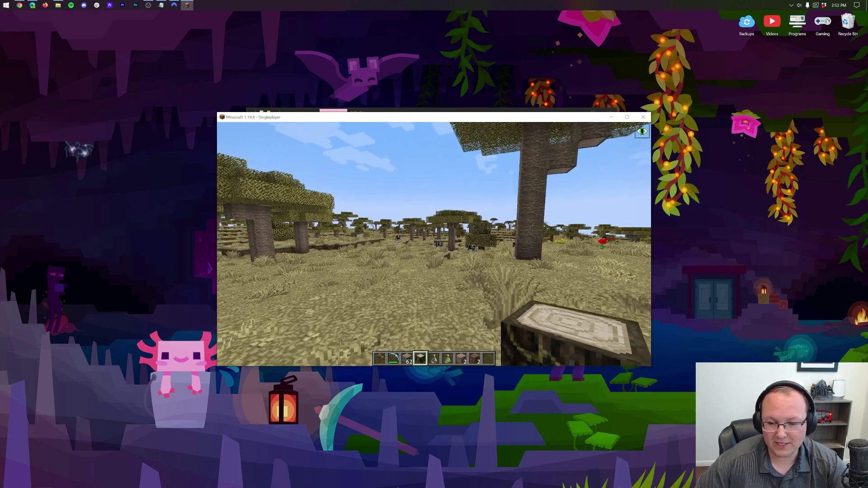
{"action": "key", "text": "Escape"}
{"action": "left_click", "coordinate": [430, 196]}
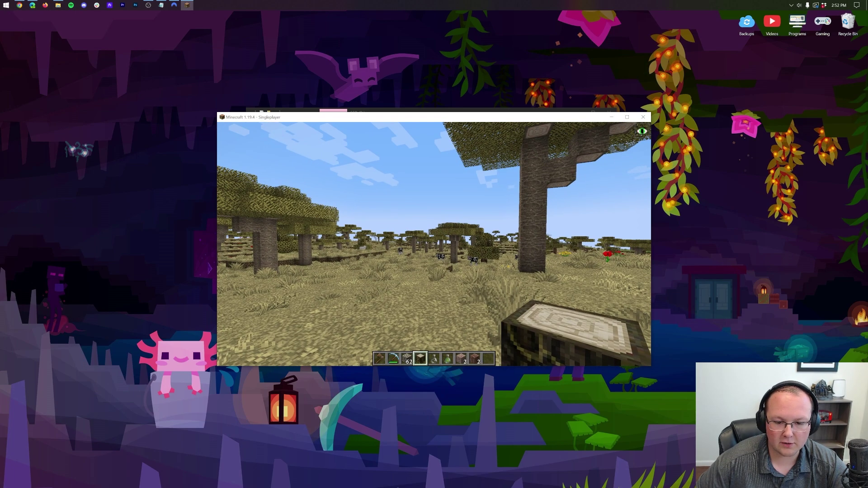
{"action": "key", "text": "Escape"}
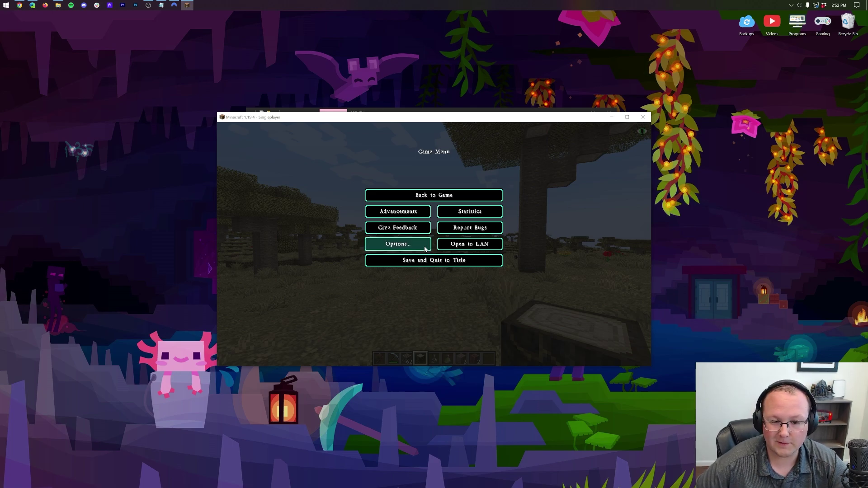
{"action": "key", "text": "Escape"}
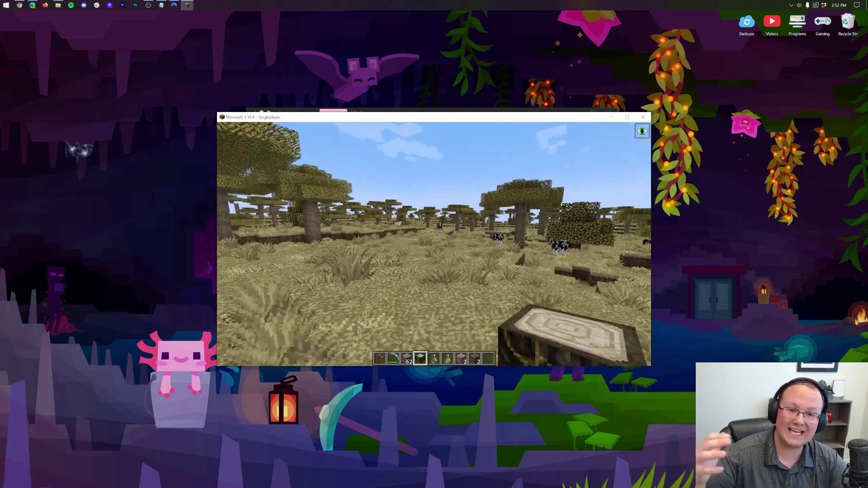
Deactivate John Smith Legacy and Faithful 32x, apply the remaining packs and walk through the savanna to view the PureBDcraft textures.
{"action": "key", "text": "Escape"}
{"action": "left_click", "coordinate": [389, 244]}
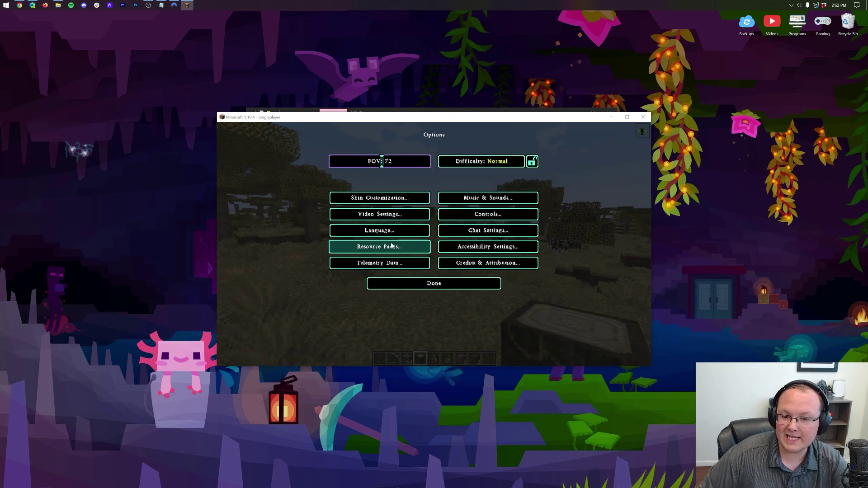
{"action": "left_click", "coordinate": [383, 249]}
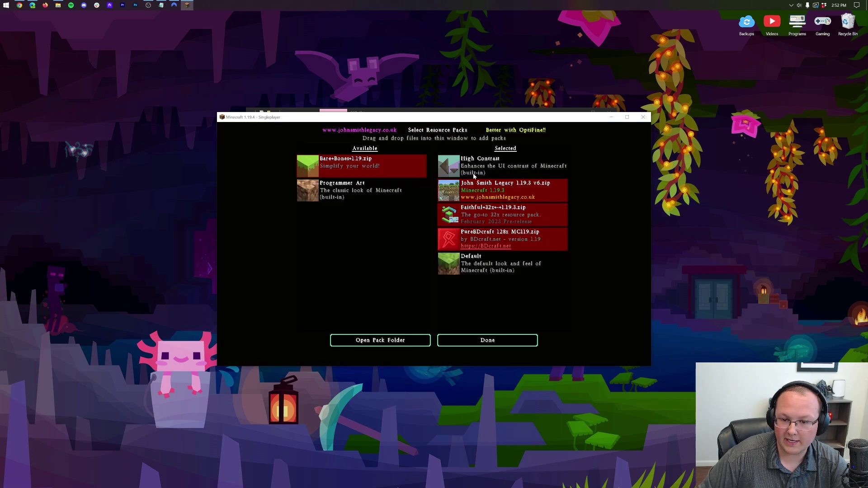
{"action": "left_click", "coordinate": [449, 192]}
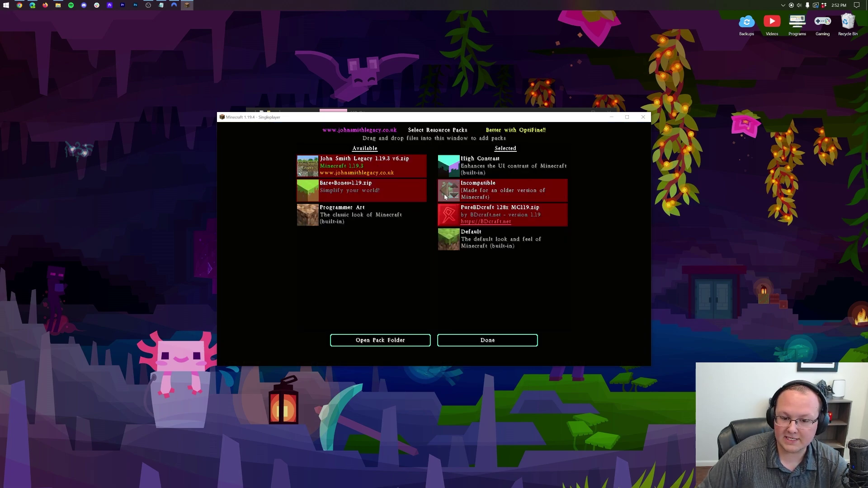
{"action": "left_click", "coordinate": [449, 192]}
{"action": "left_click", "coordinate": [499, 339]}
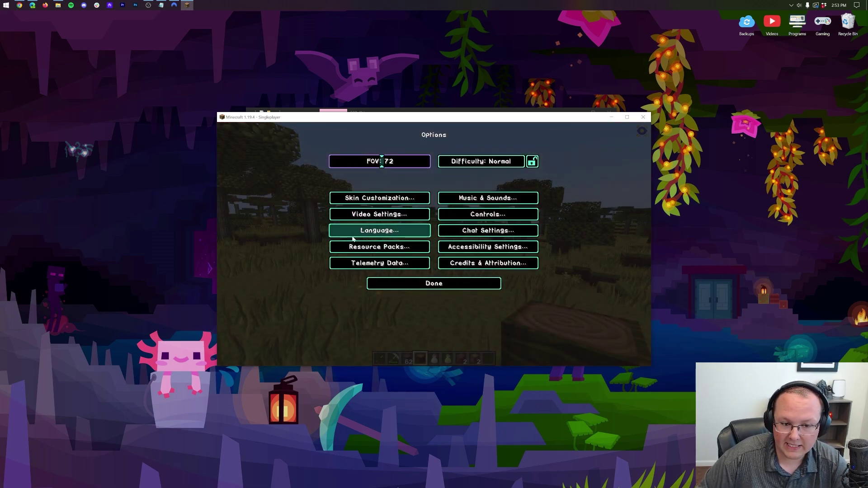
{"action": "key", "text": "Escape"}
{"action": "key", "text": "Escape"}
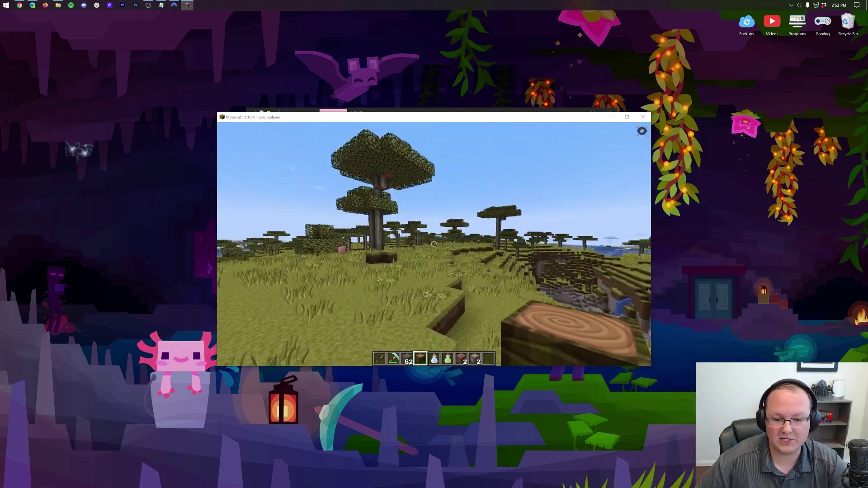
{"action": "key", "text": "w"}
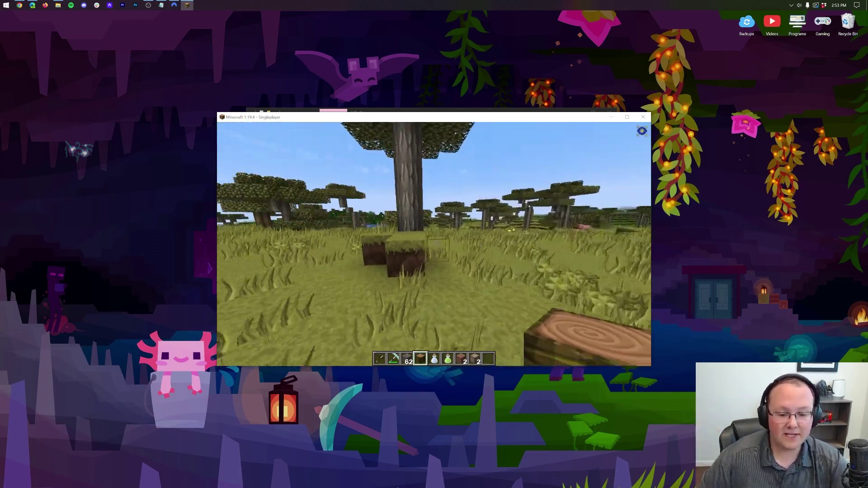
{"action": "key", "text": "w"}
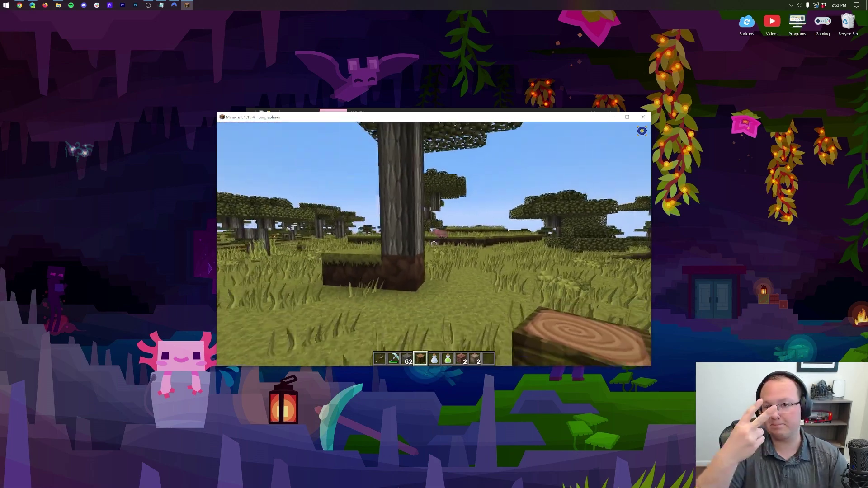